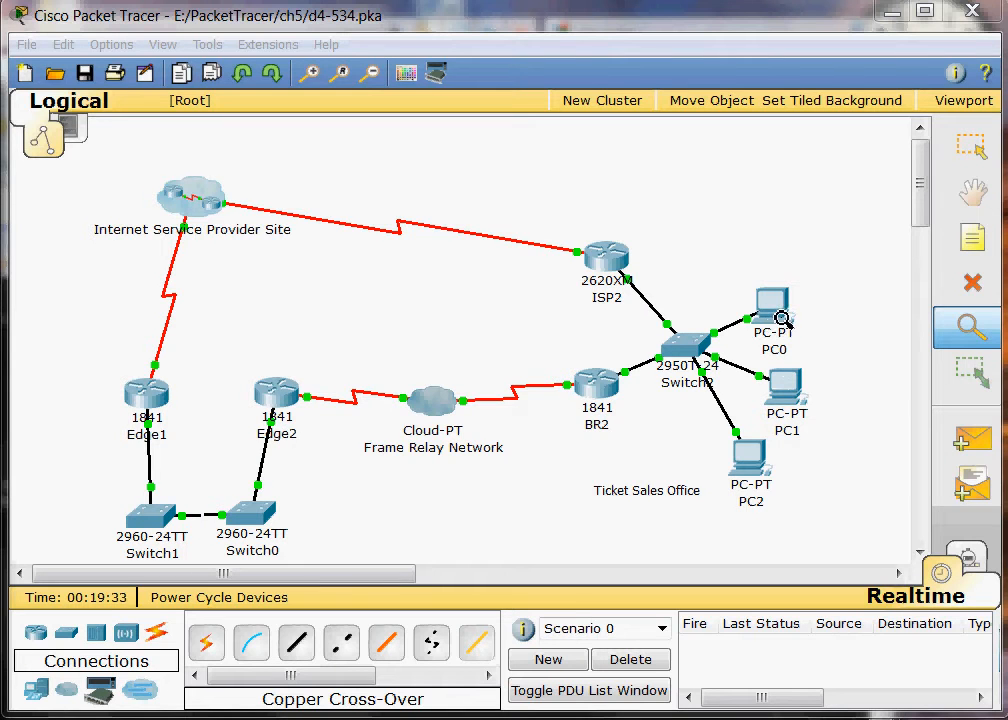
# Trace the route from PC0's command prompt to Edge1's FastEthernet0/0 address, 172.18.20.5, and close the PC0 window.
pyautogui.click(971, 152)
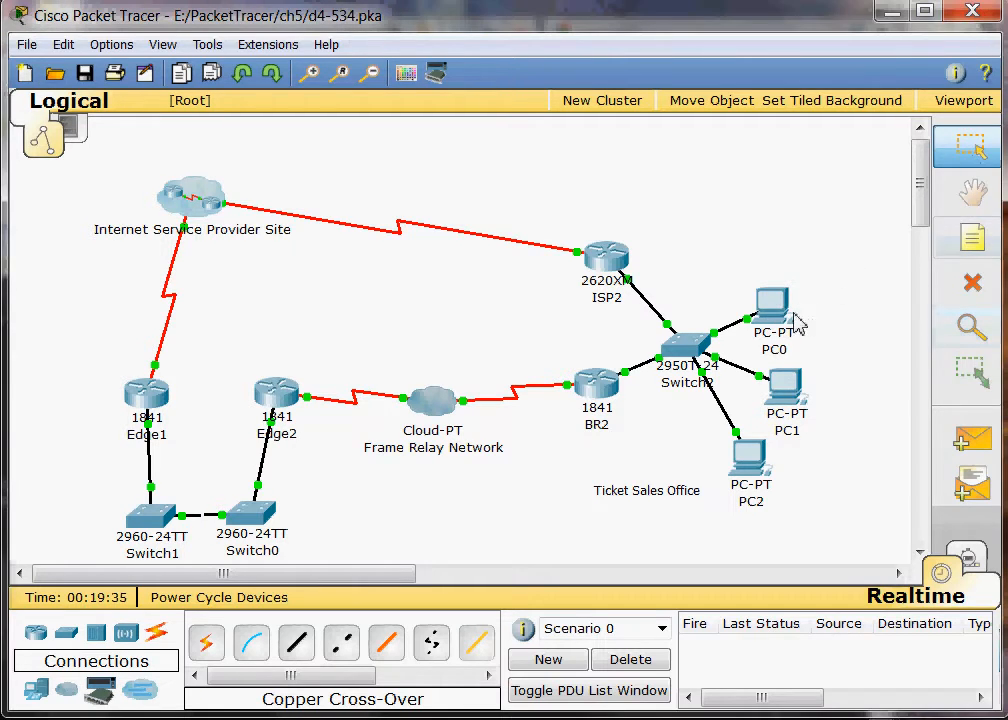
pyautogui.moveTo(775, 322)
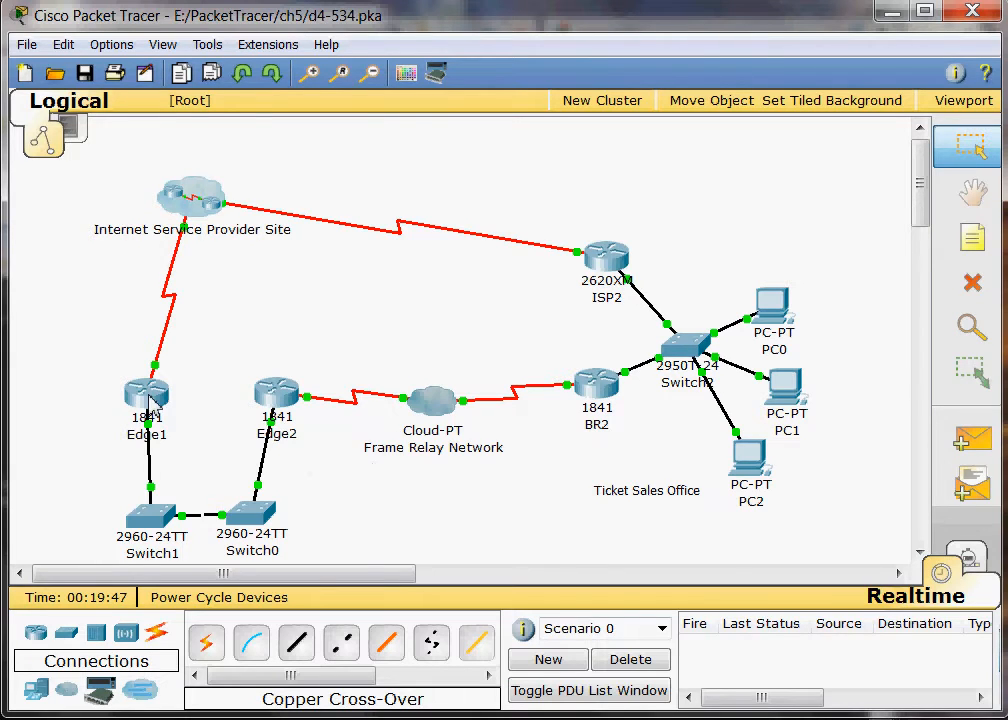
pyautogui.moveTo(152, 407)
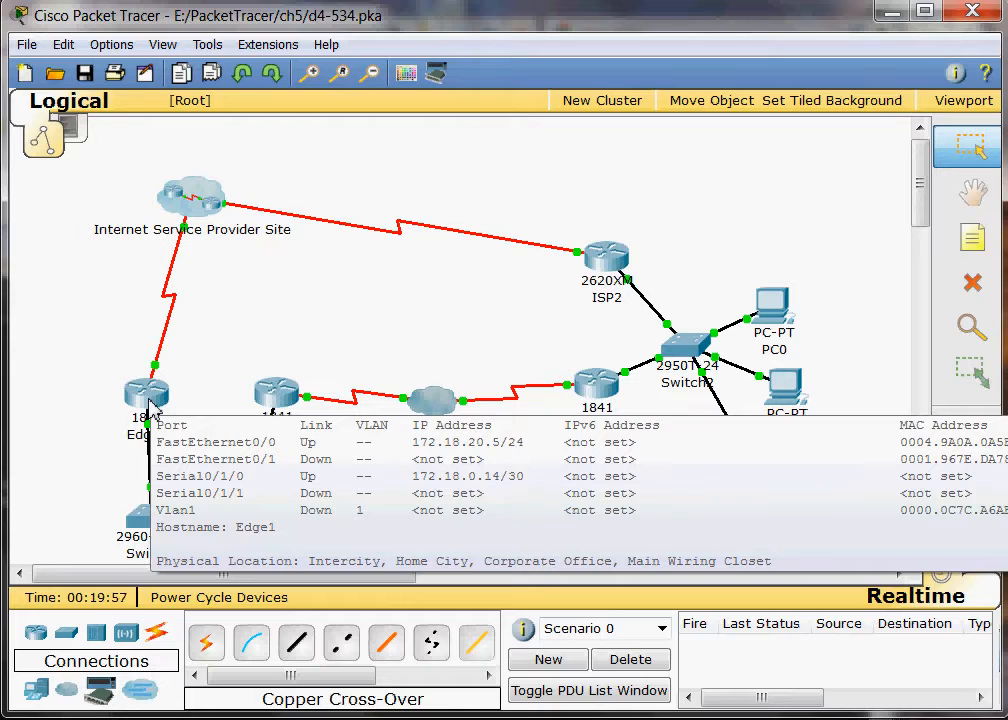
pyautogui.click(779, 314)
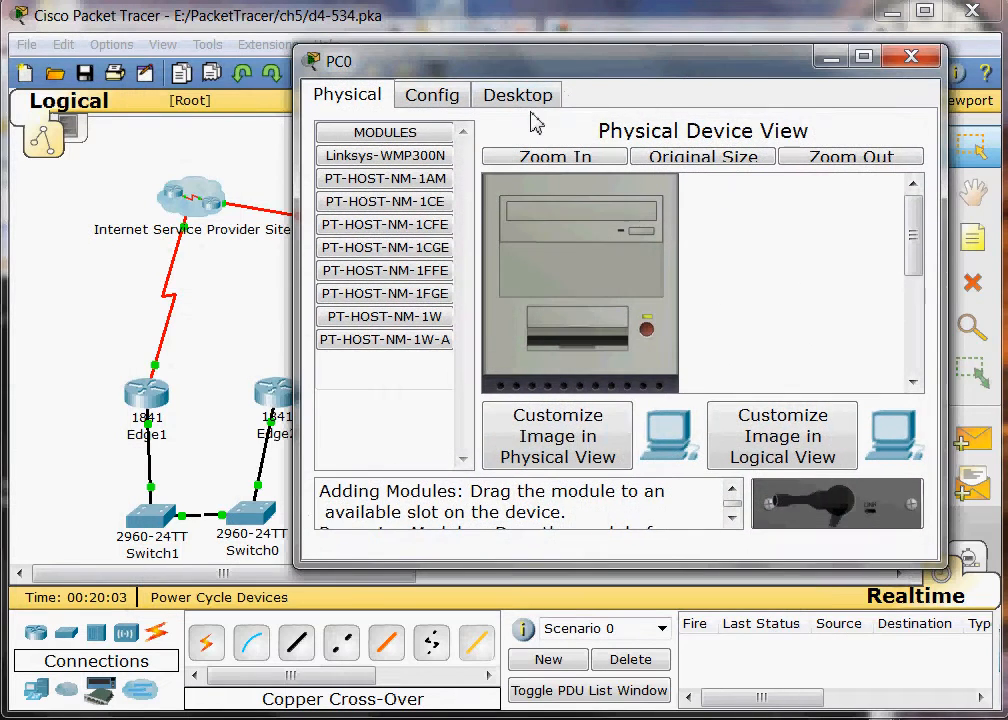
pyautogui.click(518, 94)
pyautogui.click(716, 192)
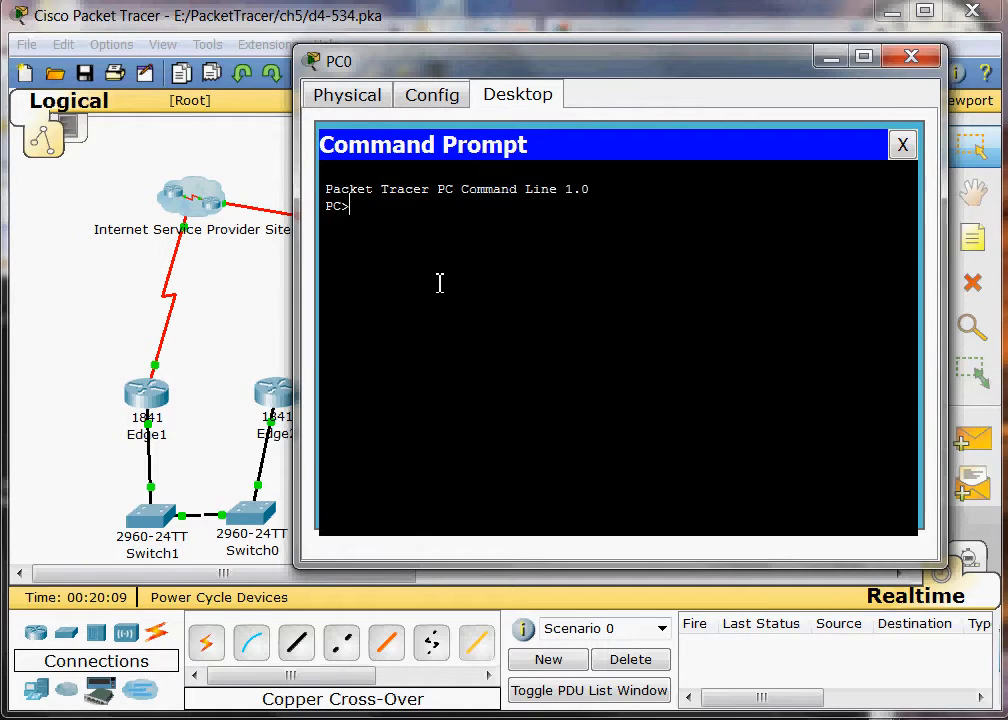
pyautogui.write('tracert 172.18.20.5')
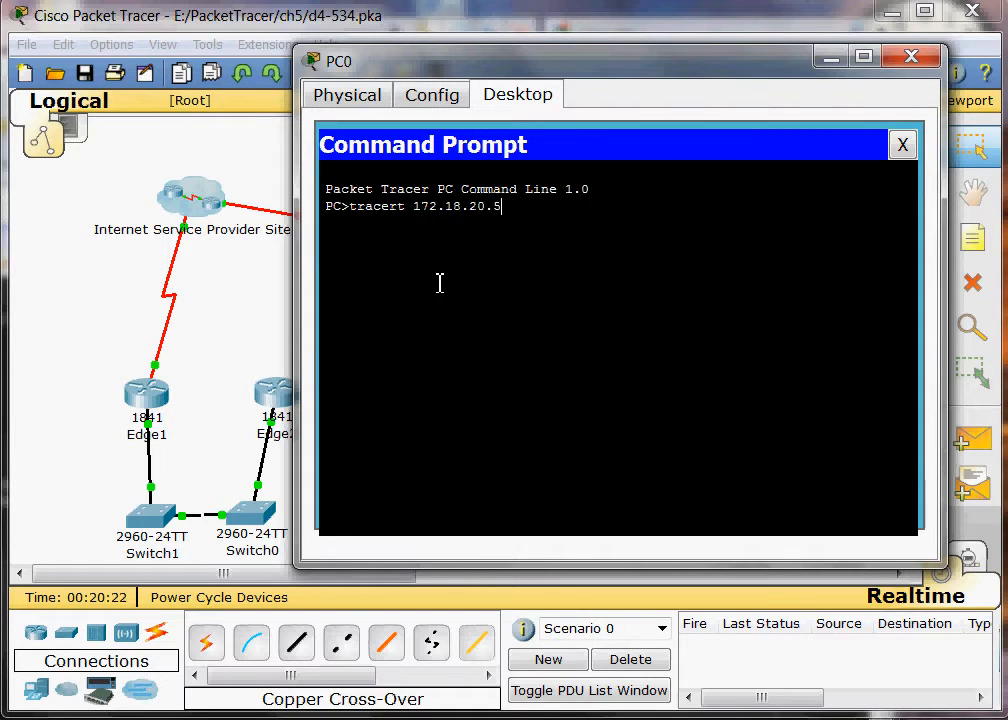
pyautogui.press('Return')
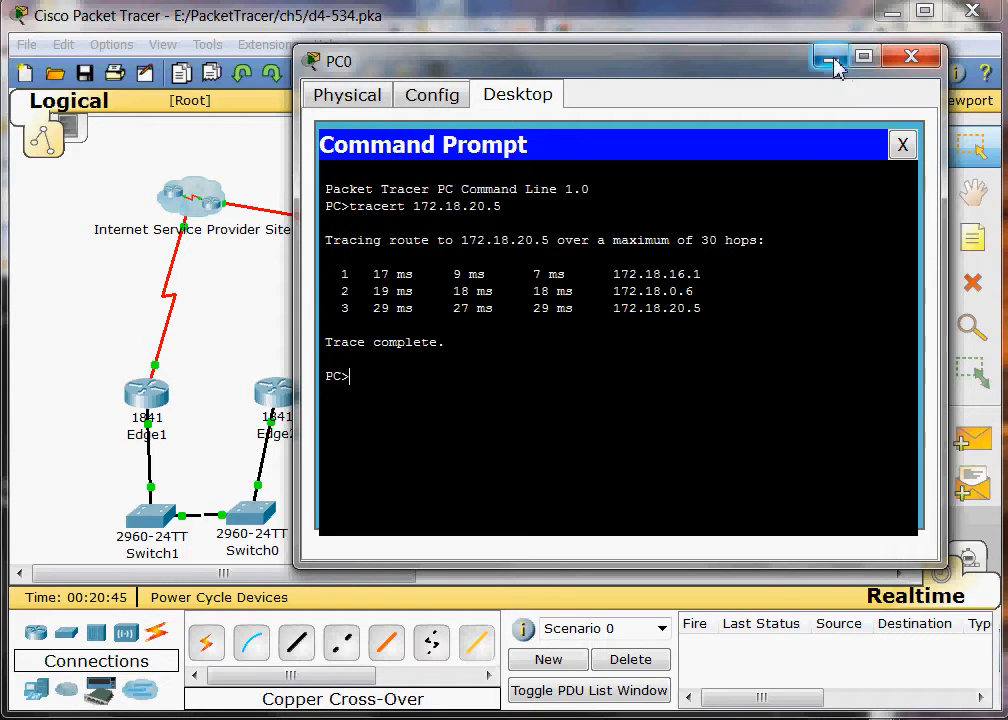
pyautogui.click(910, 58)
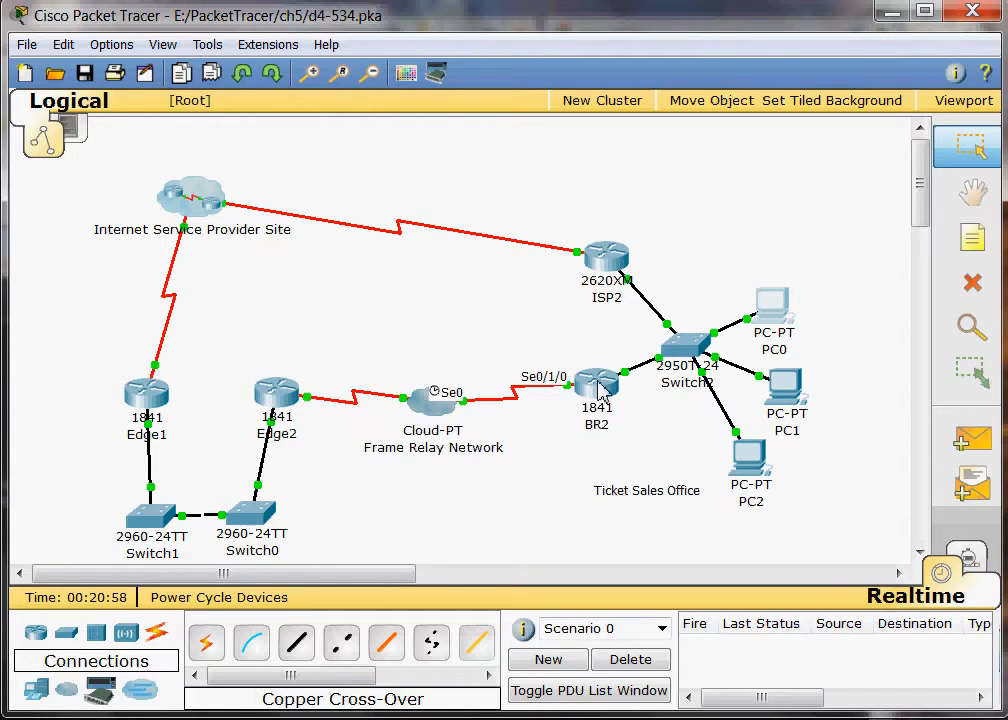
# Enter privileged mode in router BR2's command line and display the full running configuration, examining the Serial0/1/0 interface section.
pyautogui.moveTo(604, 391)
pyautogui.click(600, 385)
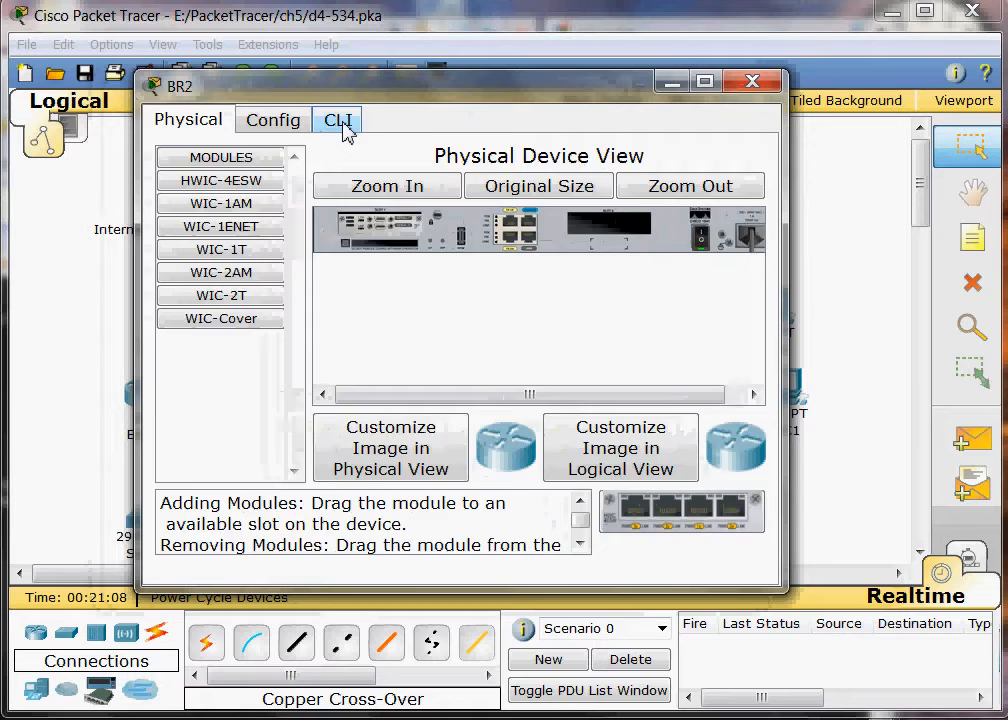
pyautogui.click(340, 122)
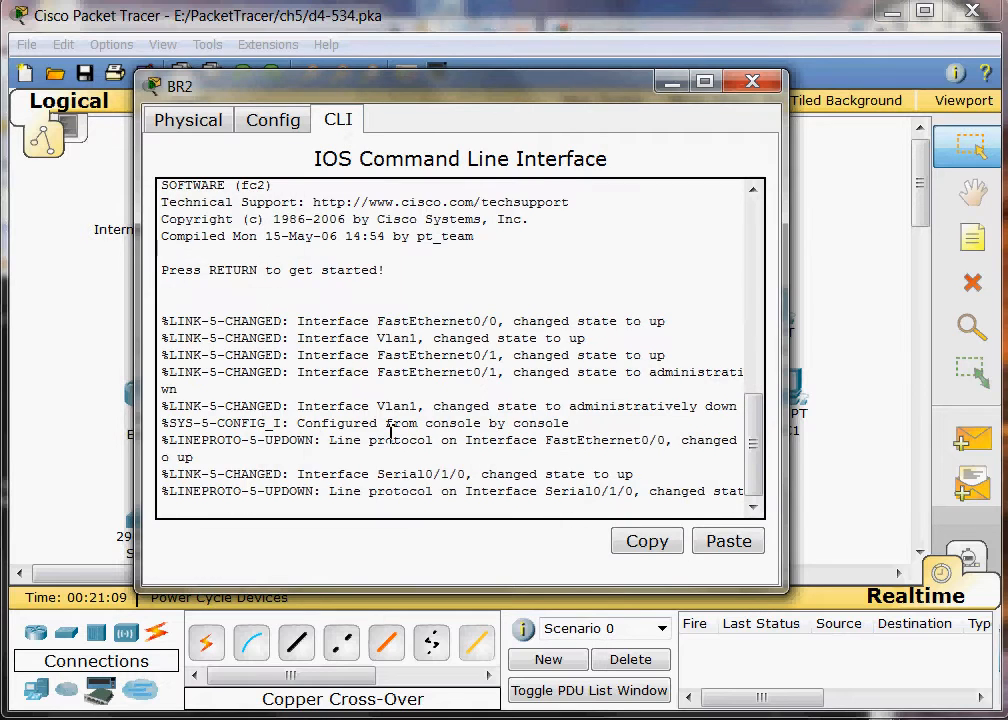
pyautogui.press('Return')
pyautogui.write('en')
pyautogui.press('Return')
pyautogui.write('show run')
pyautogui.press('Return')
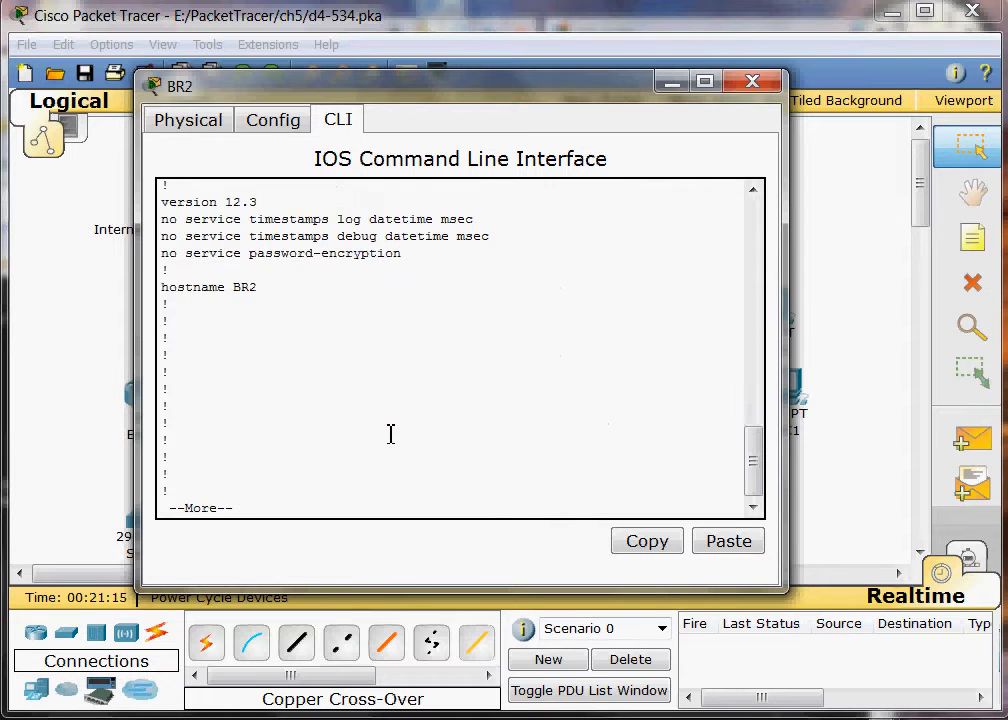
pyautogui.press('space')
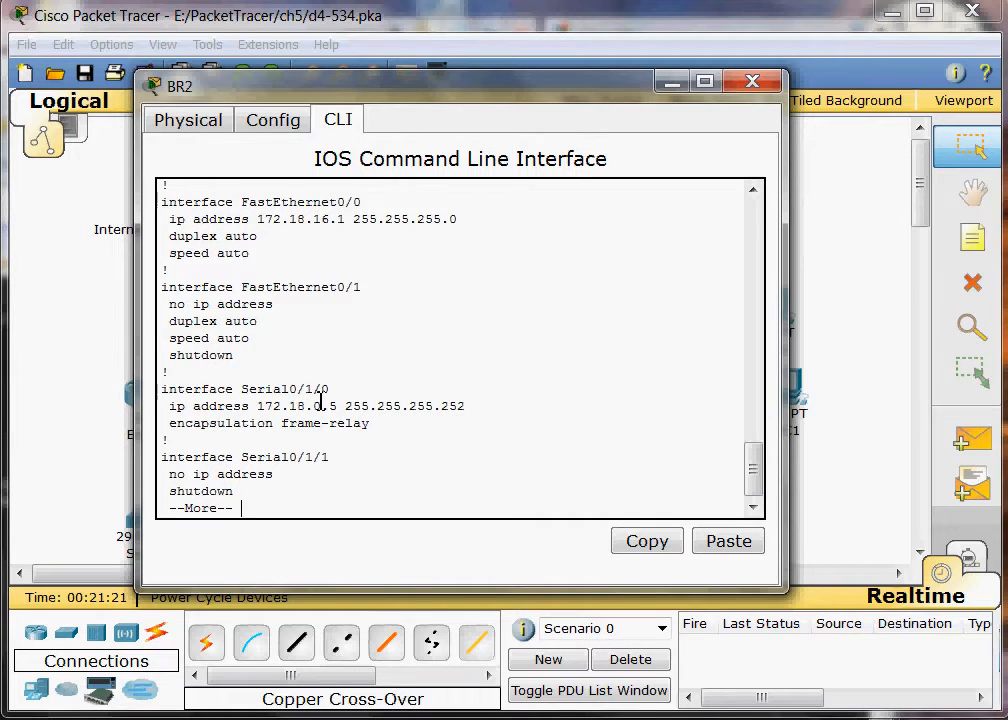
pyautogui.moveTo(398, 427); pyautogui.dragTo(162, 372)
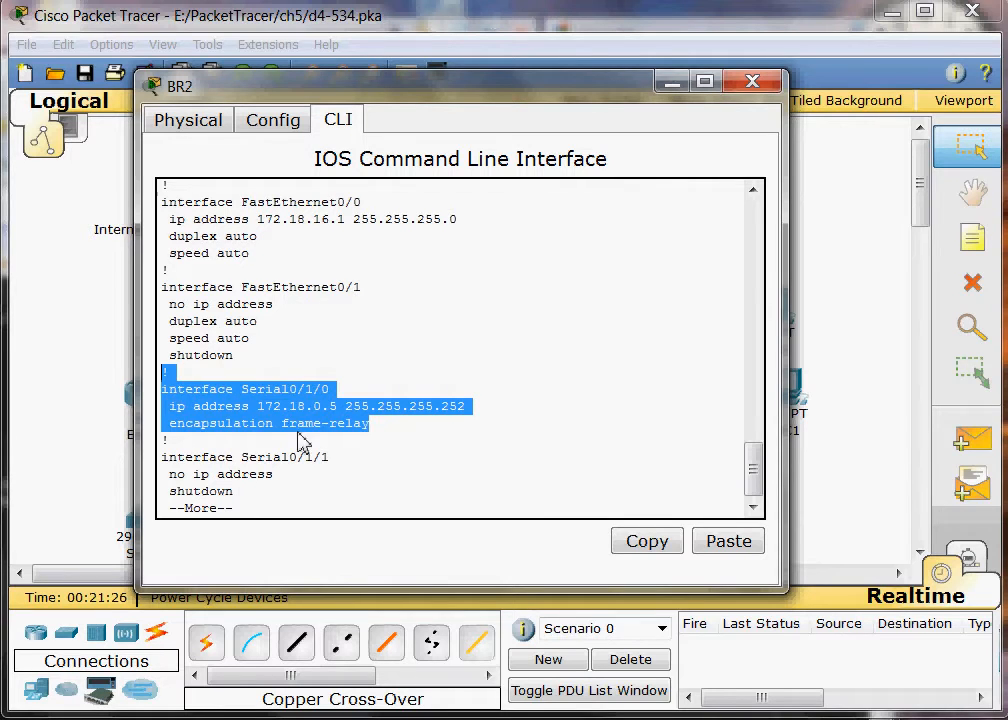
pyautogui.click(342, 459)
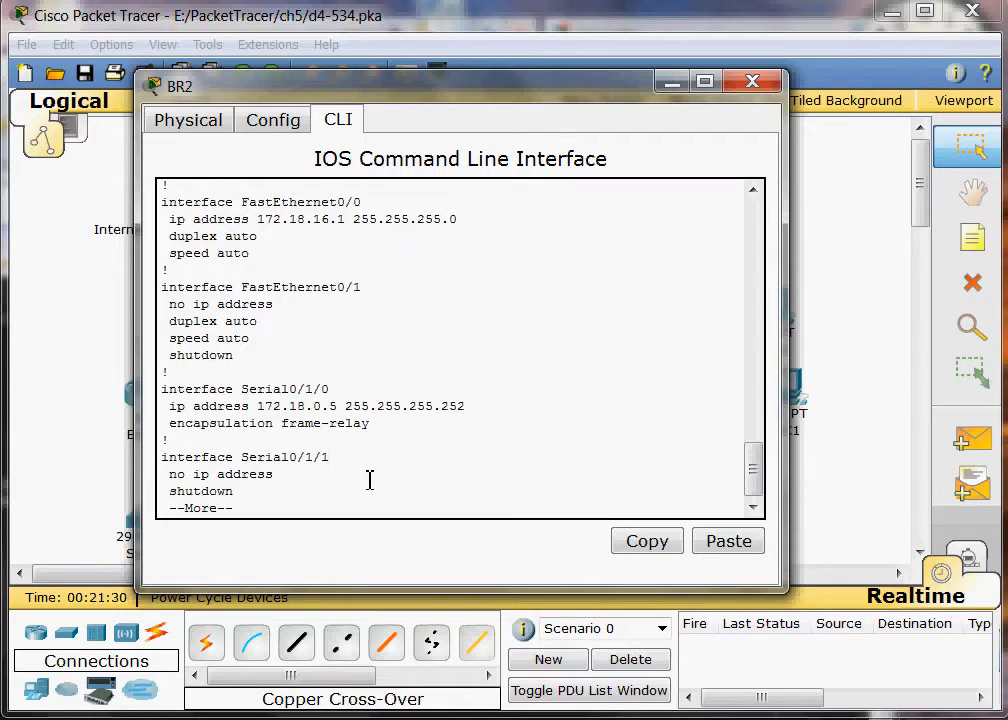
pyautogui.press('space')
pyautogui.press('space')
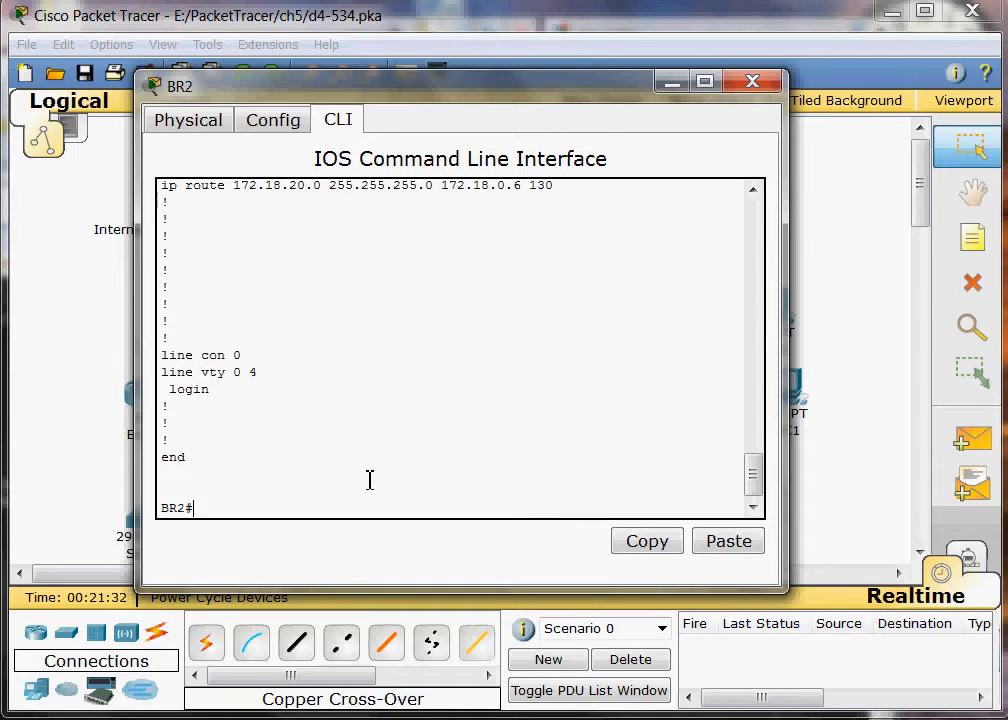
# Shut down interface s0/1/0 on BR2 and return to privileged mode.
pyautogui.write('conf t')
pyautogui.press('Return')
pyautogui.write('inter')
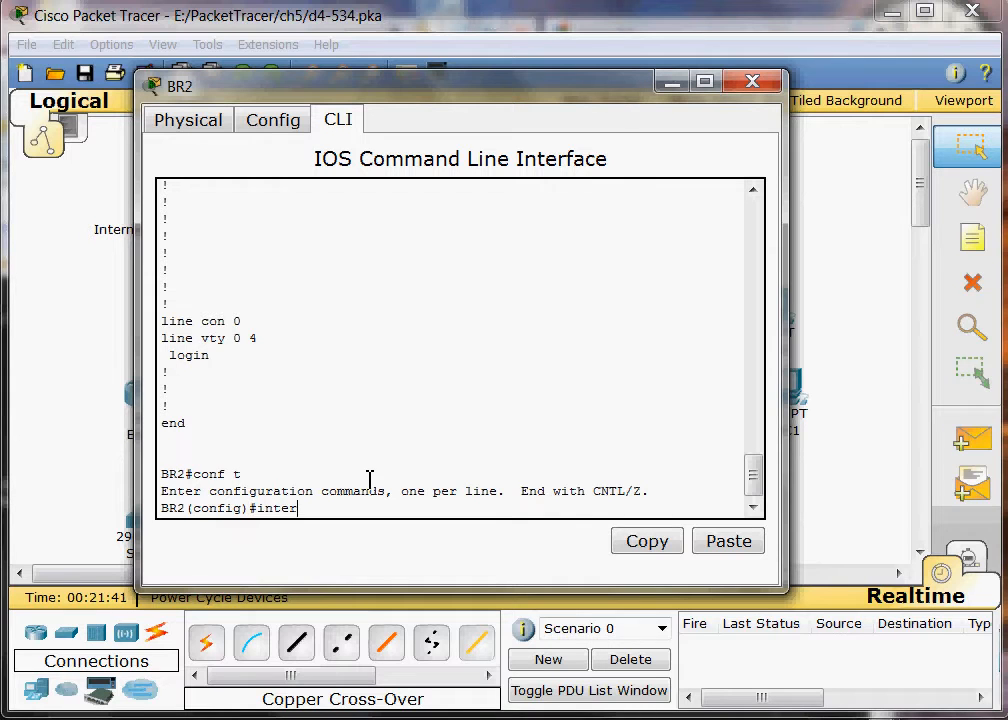
pyautogui.press('Tab')
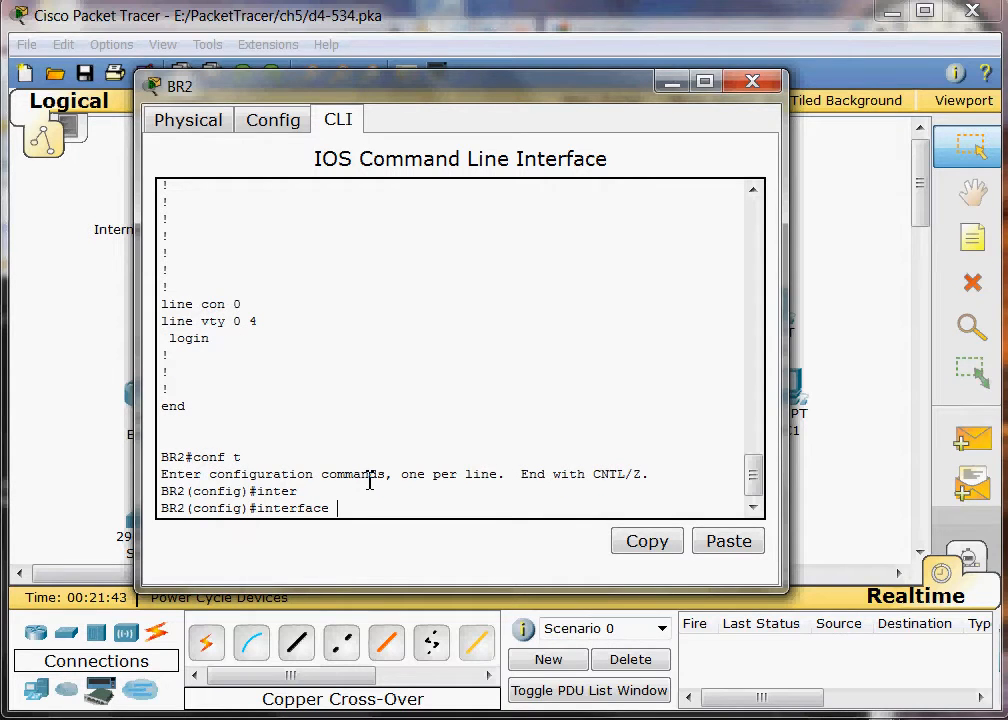
pyautogui.write('s0/1/0')
pyautogui.press('Return')
pyautogui.write('n')
pyautogui.press('BackSpace')
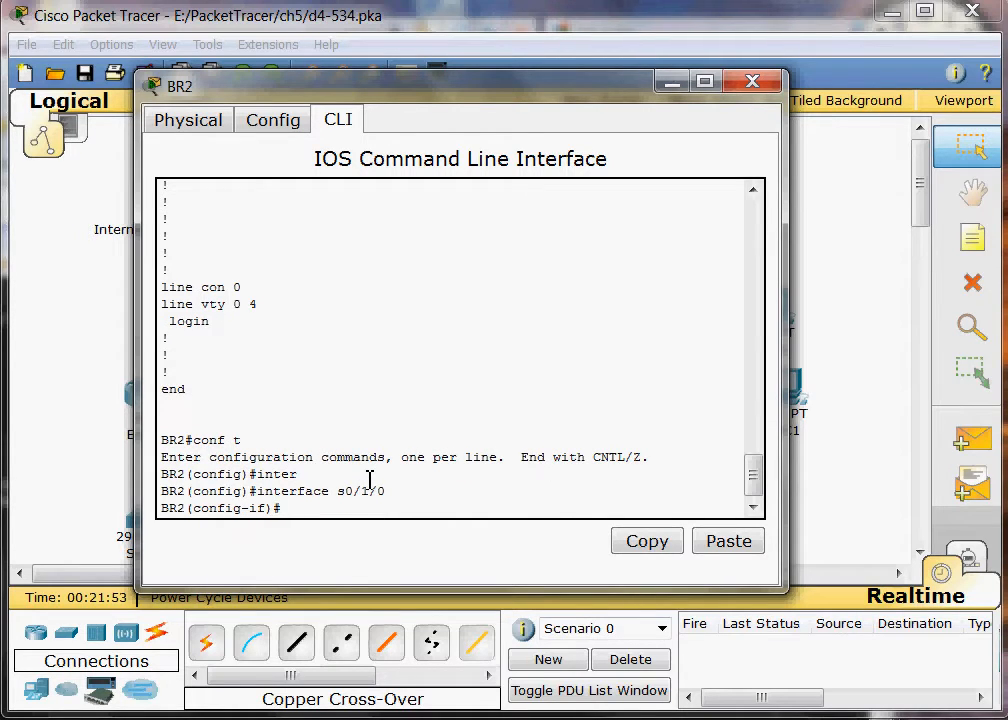
pyautogui.write('shut')
pyautogui.press('Return')
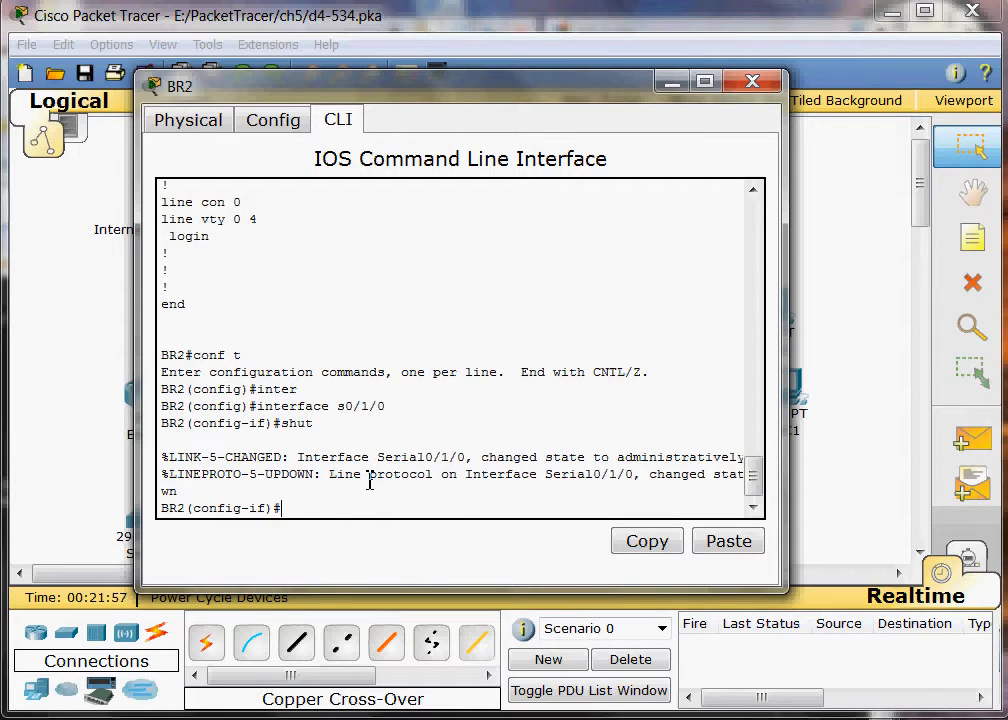
pyautogui.write('exit')
pyautogui.press('Return')
pyautogui.write('exit')
pyautogui.press('Return')
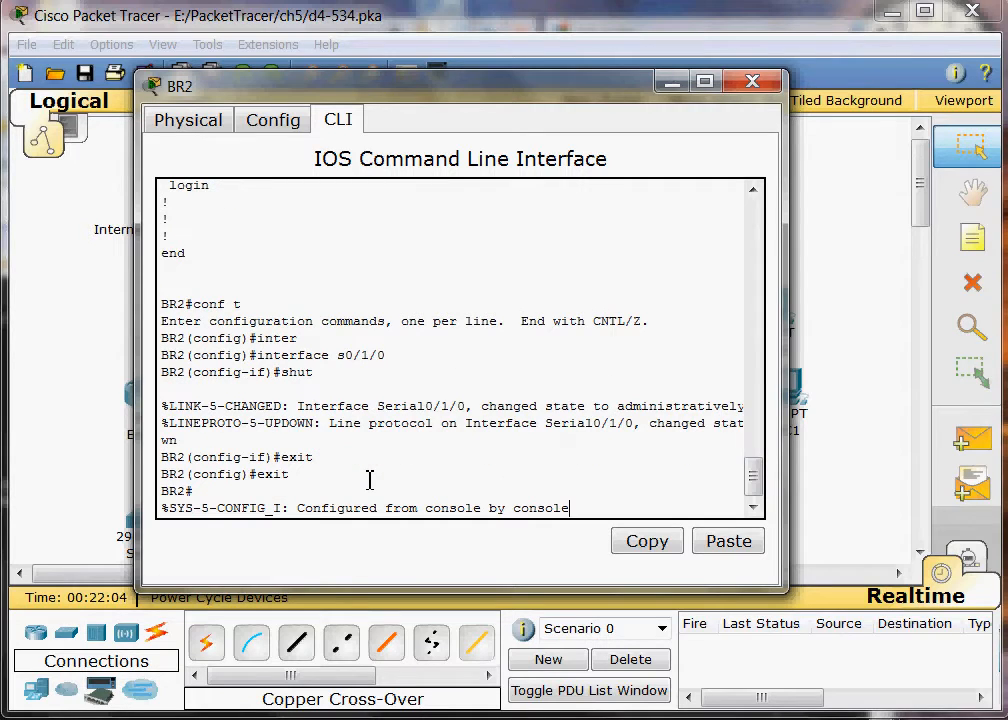
# Display BR2's running configuration again to check the Serial0/1/0 section, and minimize the router window.
pyautogui.write('sho')
pyautogui.write('run')
pyautogui.press('Return')
pyautogui.press('space')
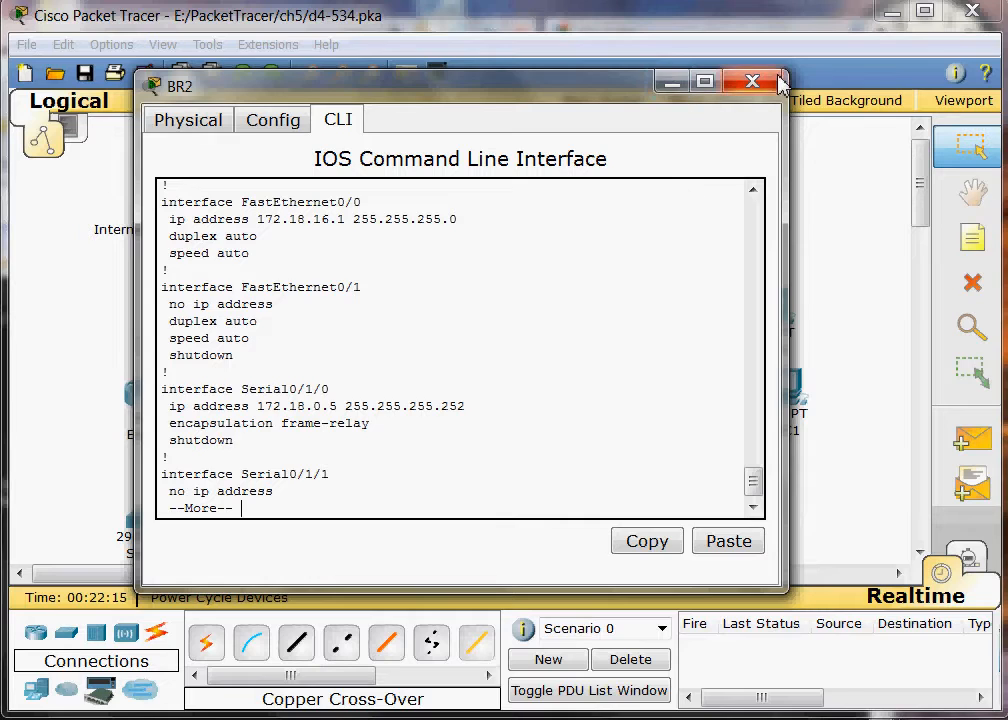
pyautogui.click(672, 82)
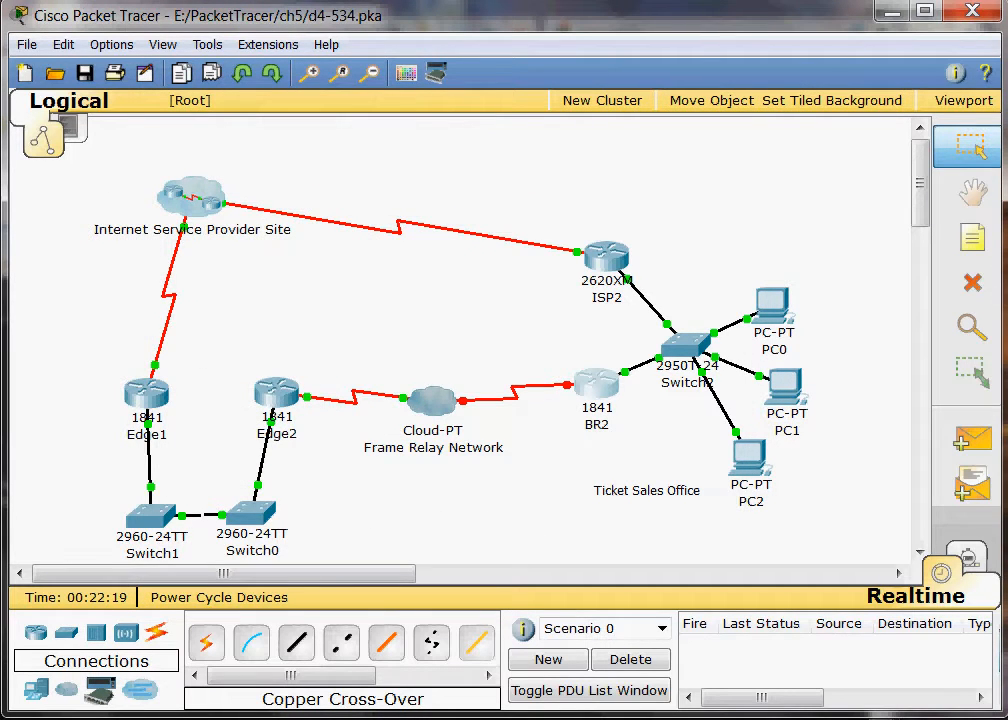
# Repeat the trace from PC0 to 172.18.20.5, compare its hops with the earlier trace, and close the PC0 window.
pyautogui.click(770, 305)
pyautogui.moveTo(60, 110); pyautogui.dragTo(480, 108)
pyautogui.click(592, 278)
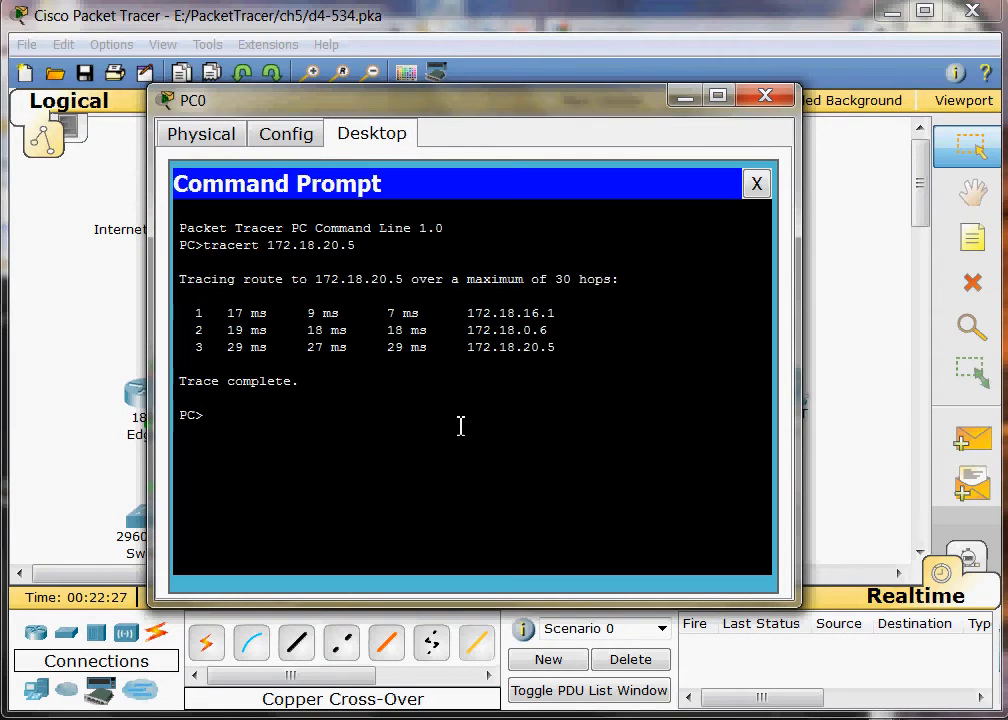
pyautogui.press('Up')
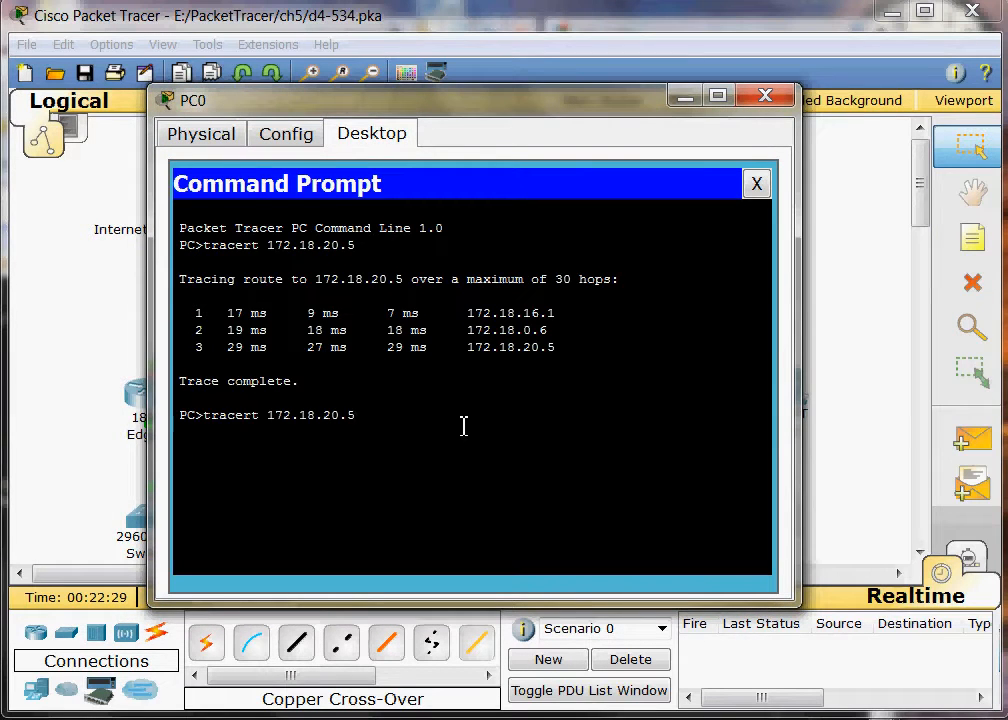
pyautogui.press('Return')
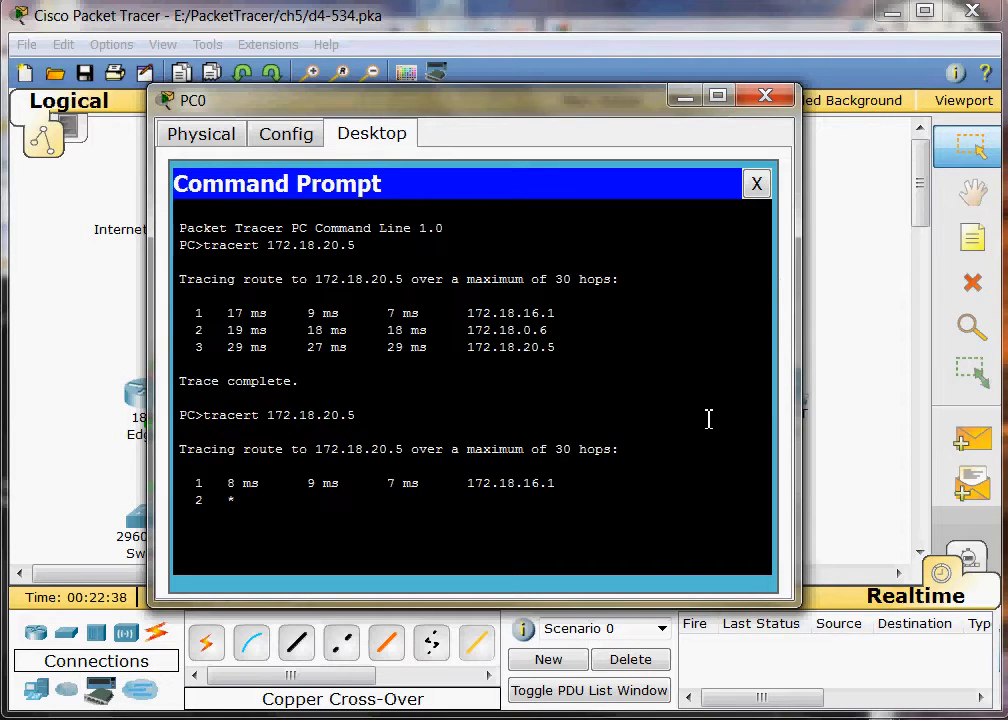
pyautogui.moveTo(491, 113); pyautogui.dragTo(506, 77)
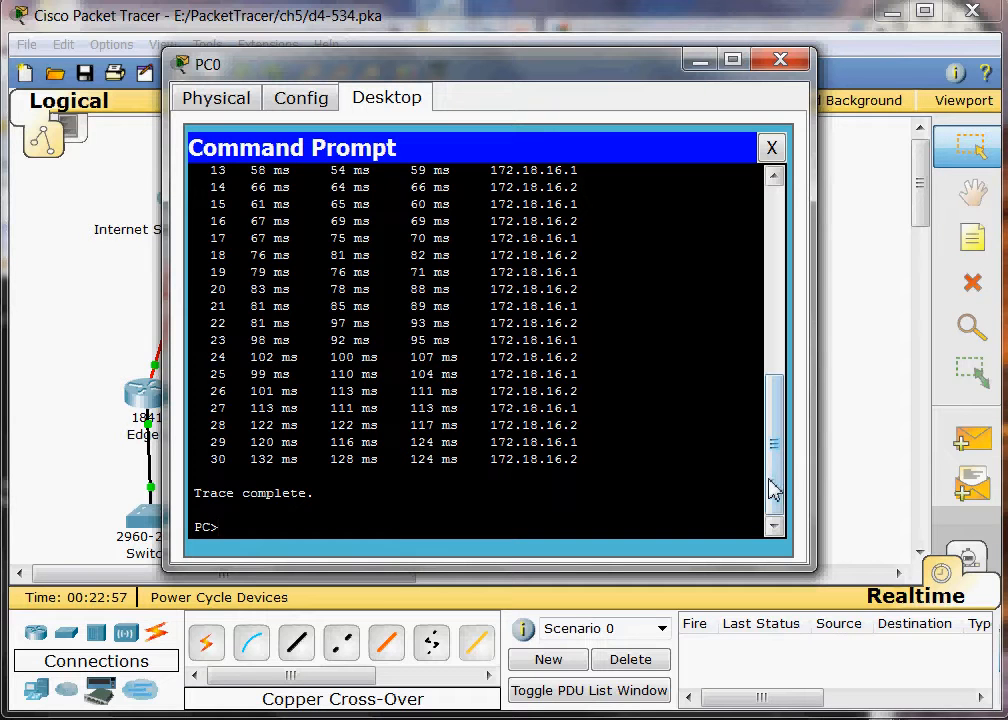
pyautogui.moveTo(778, 485); pyautogui.dragTo(785, 315)
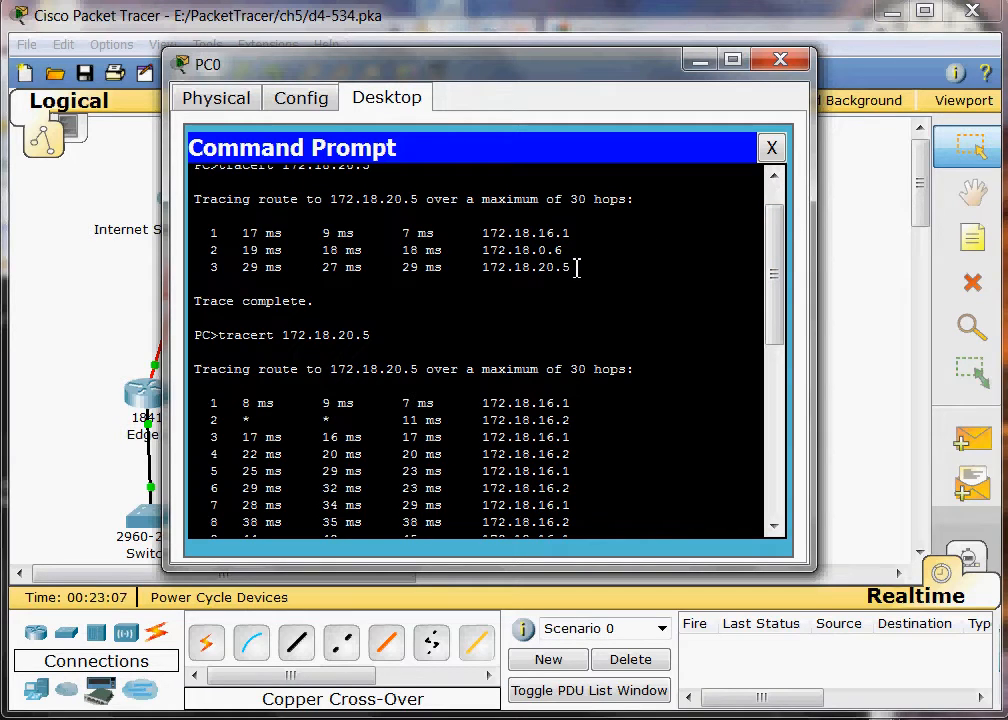
pyautogui.moveTo(576, 267); pyautogui.dragTo(477, 270)
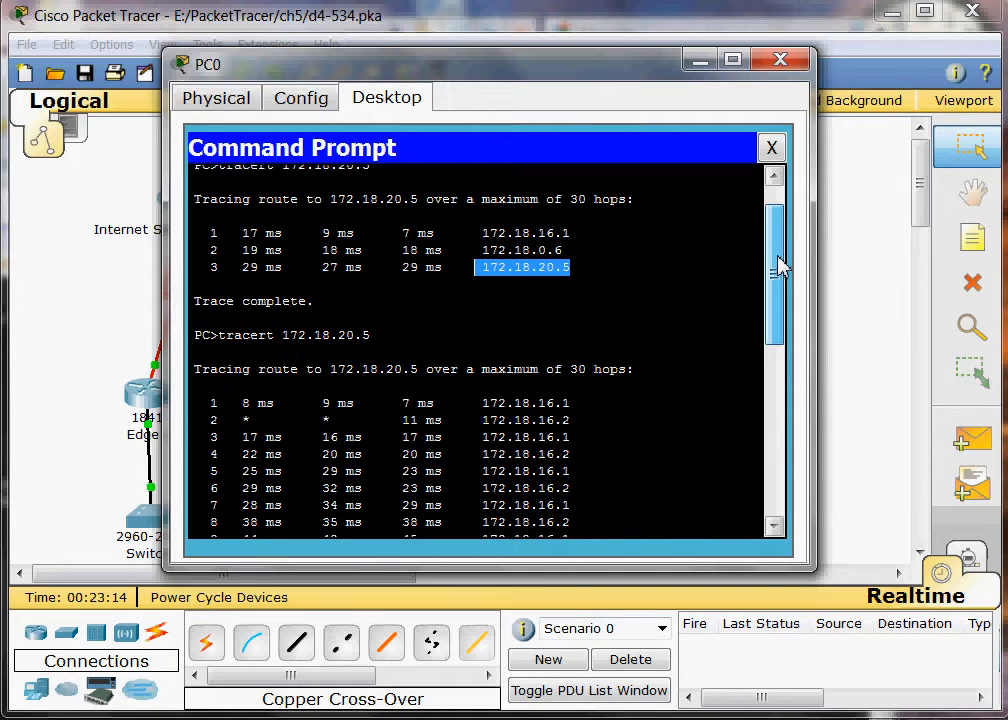
pyautogui.moveTo(779, 265); pyautogui.dragTo(781, 461)
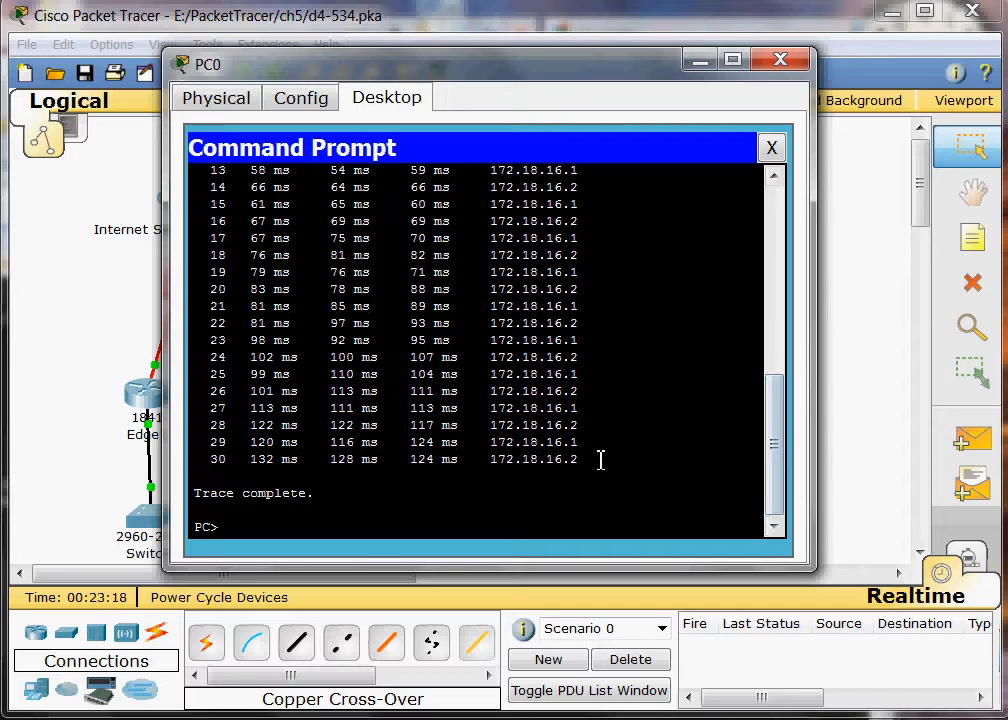
pyautogui.moveTo(490, 462); pyautogui.dragTo(591, 477)
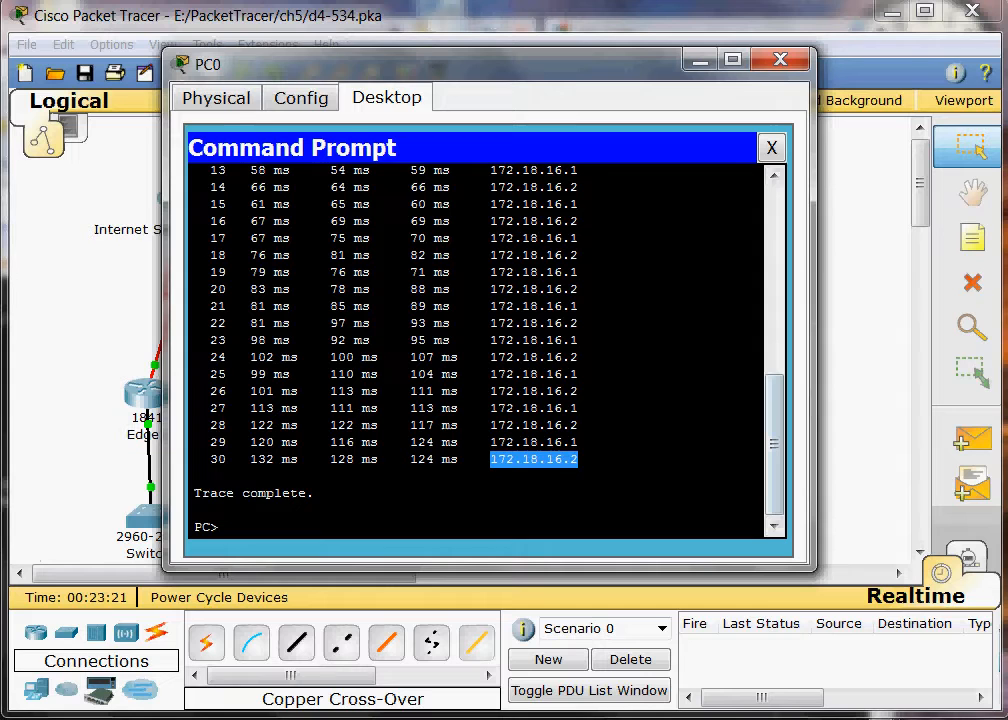
pyautogui.click(780, 60)
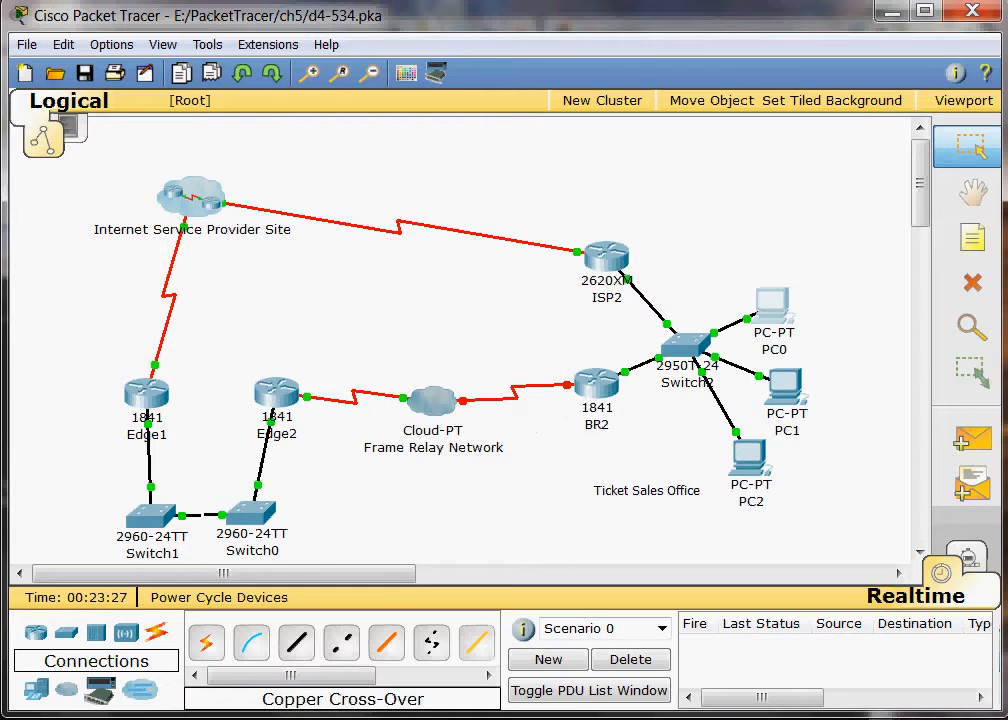
# Reopen BR2's command line and page through the rest of the running configuration, including its static routes.
pyautogui.hotkey('alt', 'Tab')
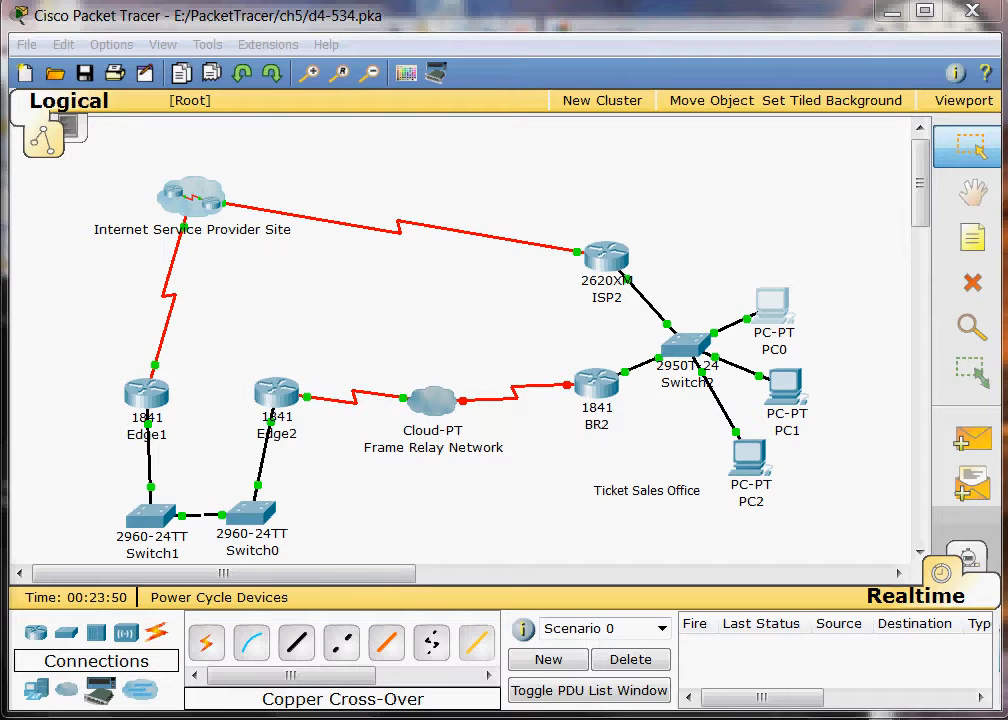
pyautogui.click(597, 383)
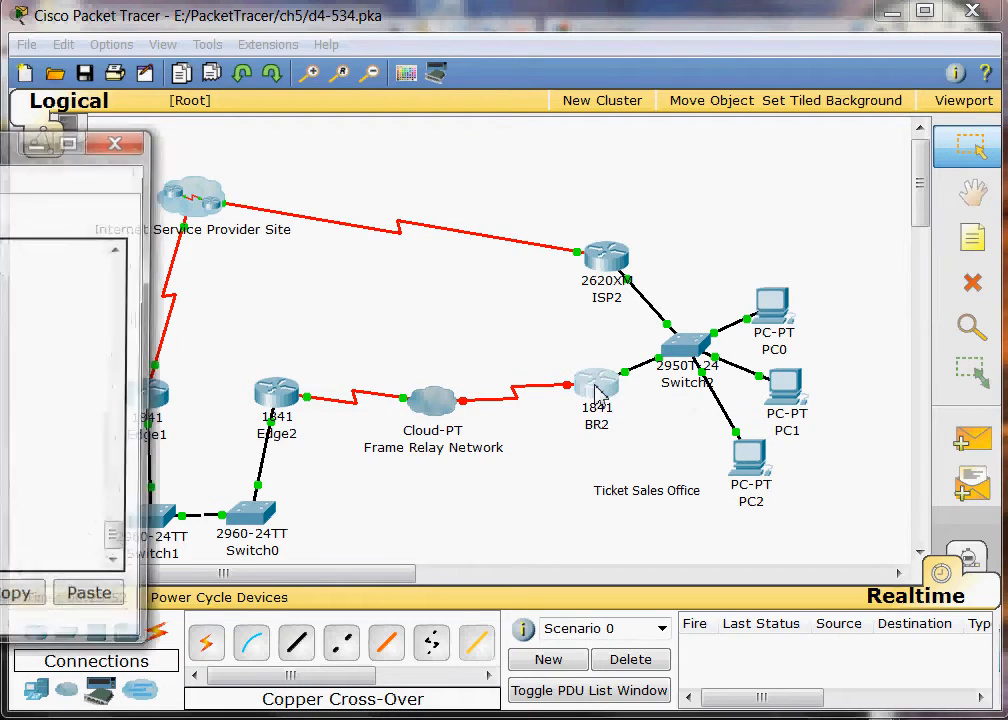
pyautogui.moveTo(2, 146); pyautogui.dragTo(382, 117)
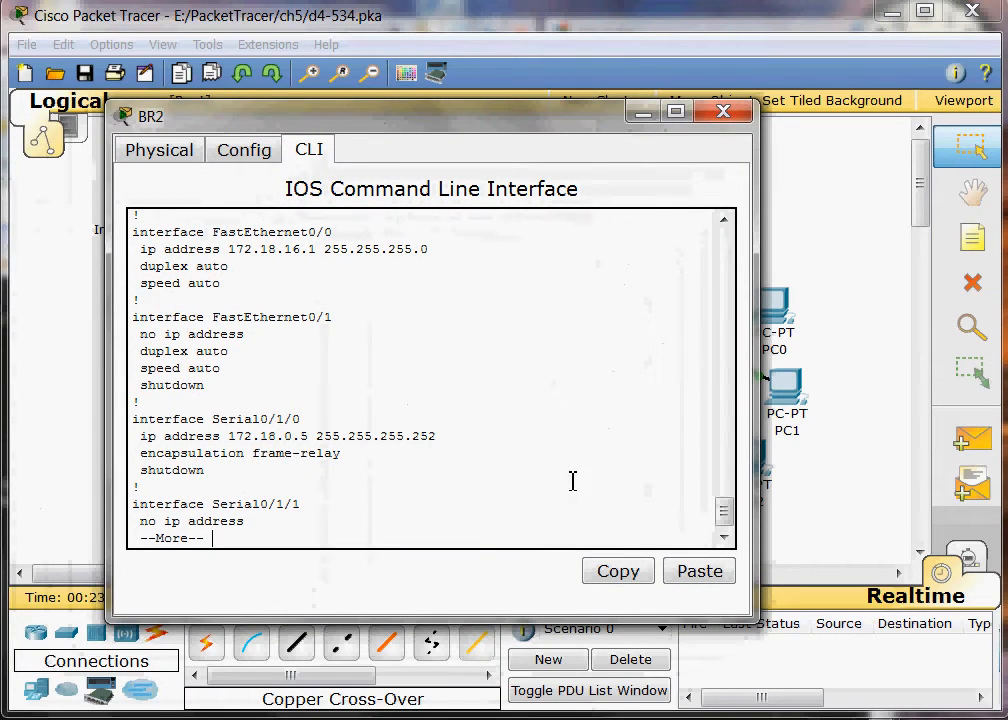
pyautogui.press('space')
pyautogui.press('space')
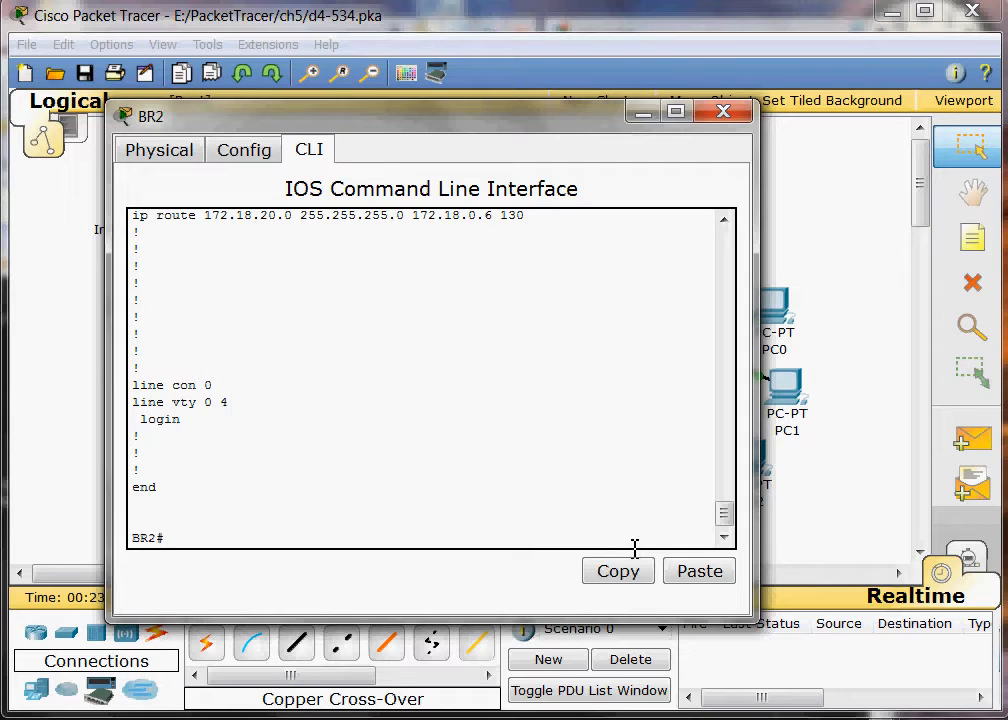
# Enable EIGRP 10 on BR2 and advertise network 172.18.16.0 with wildcard mask 0.0.0.255.
pyautogui.write('conf t')
pyautogui.press('Return')
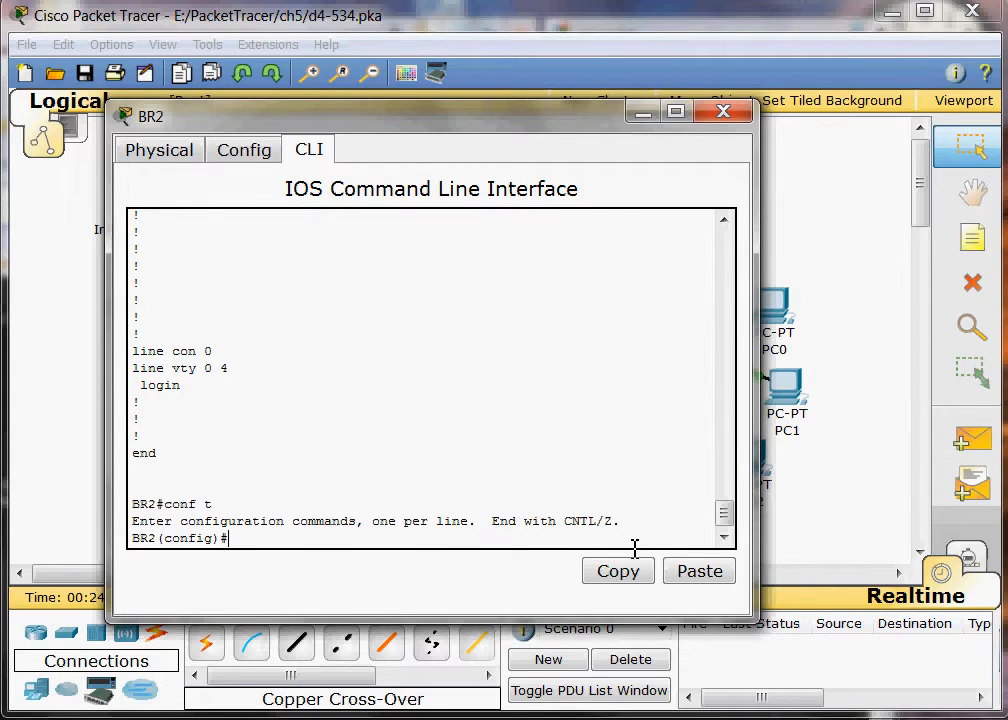
pyautogui.write('router ei')
pyautogui.press('Tab')
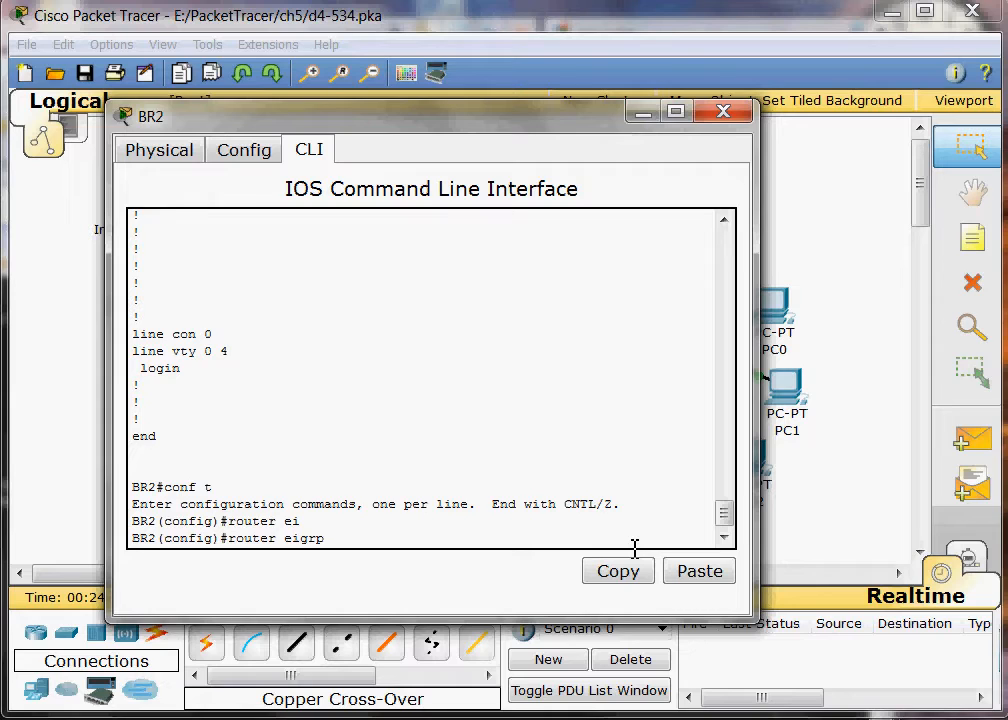
pyautogui.write('10')
pyautogui.press('Return')
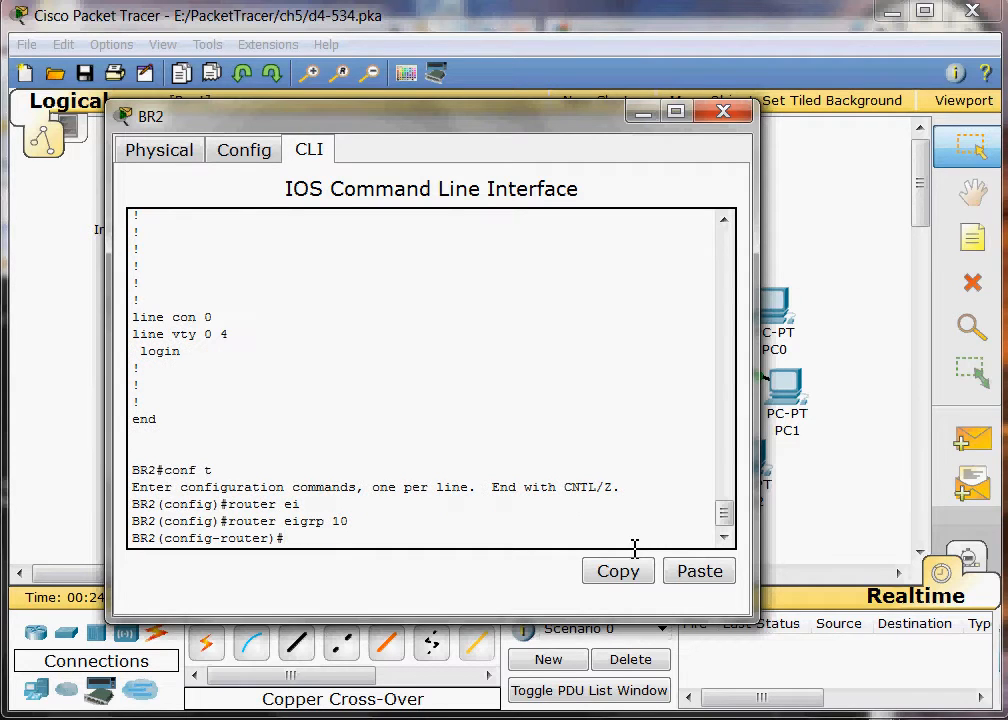
pyautogui.write('net')
pyautogui.press('Tab')
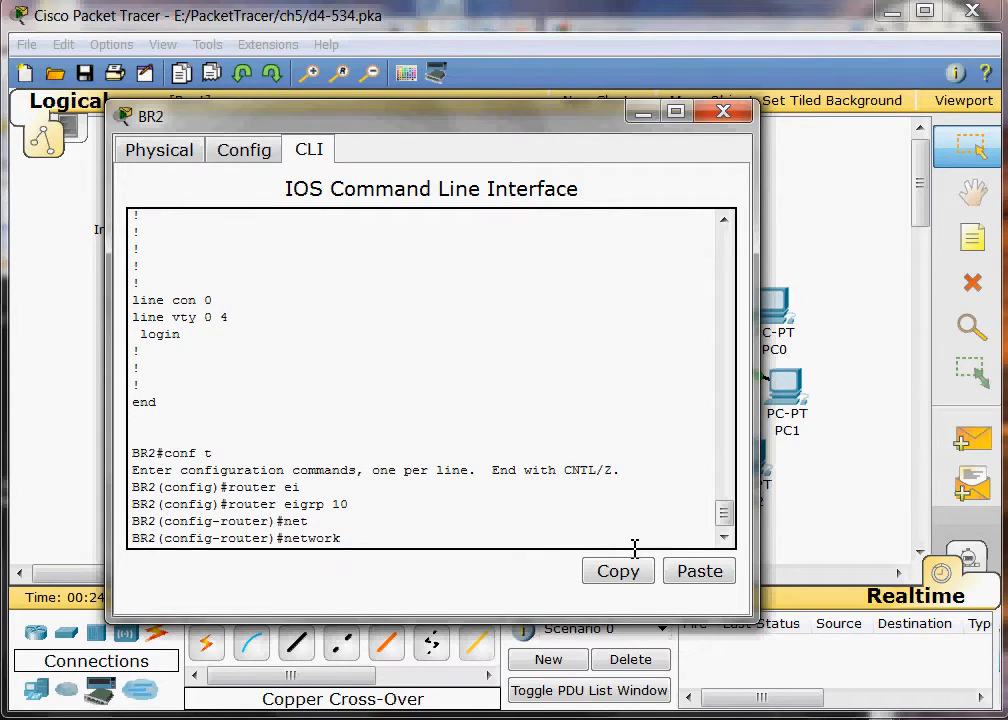
pyautogui.write('172.18.16.0 0.0.0.255')
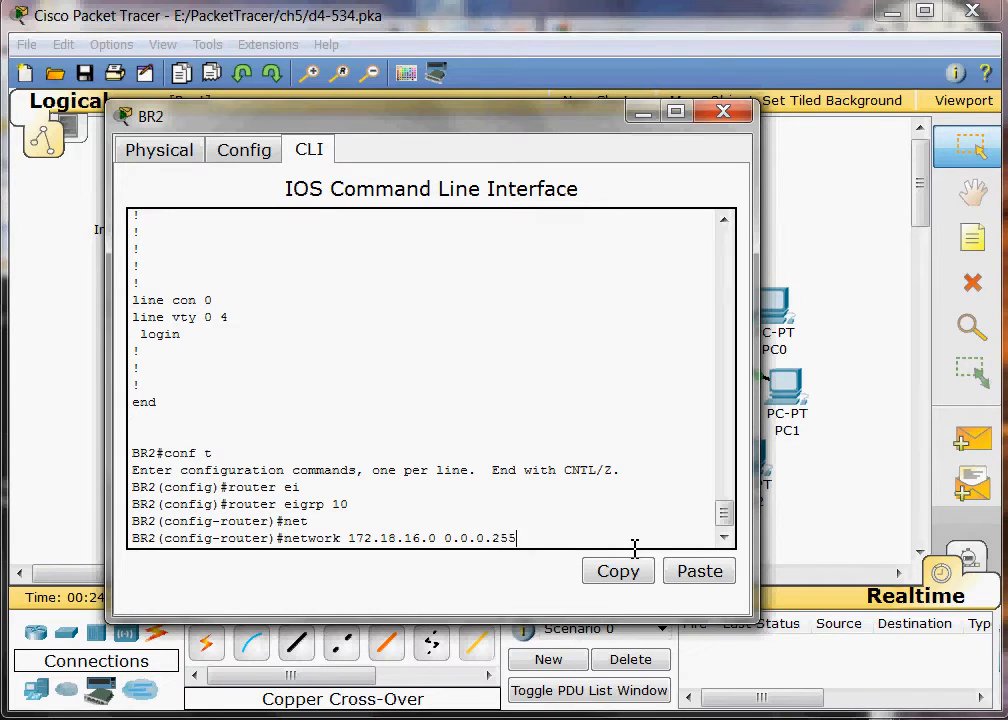
pyautogui.press('Return')
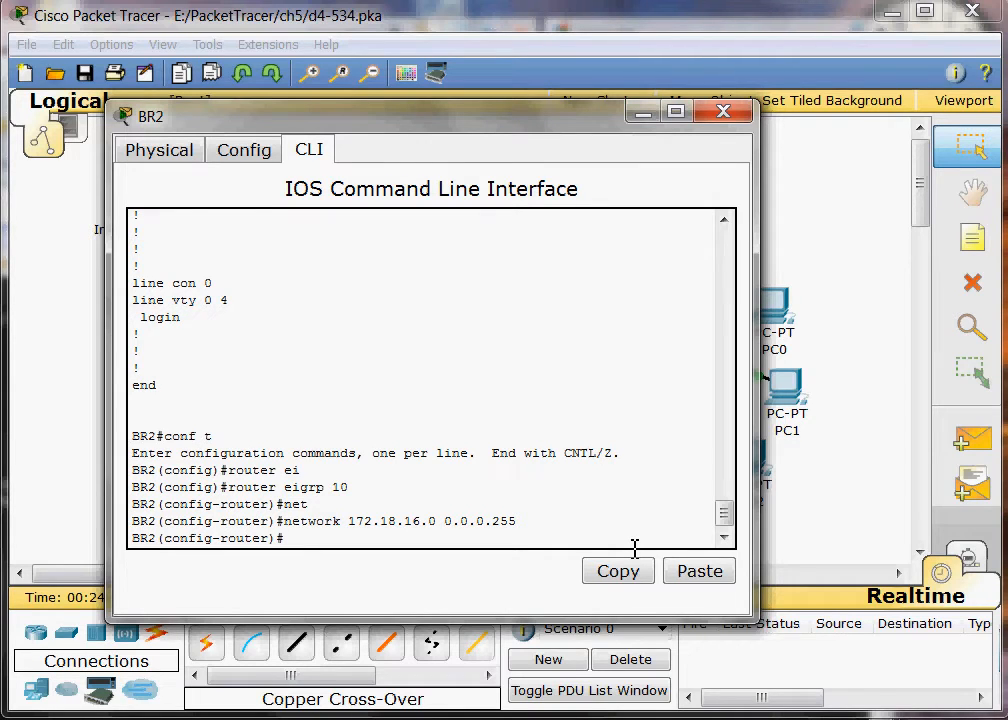
# Add network 172.18.0.4 with wildcard mask 0.0.0.3 to BR2's EIGRP 10 process.
pyautogui.press('Up')
pyautogui.press('BackSpace')
pyautogui.press('BackSpace')
pyautogui.press('BackSpace')
pyautogui.press('BackSpace')
pyautogui.press('BackSpace')
pyautogui.press('BackSpace')
pyautogui.press('BackSpace')
pyautogui.press('BackSpace')
pyautogui.press('BackSpace')
pyautogui.press('BackSpace')
pyautogui.press('BackSpace')
pyautogui.press('BackSpace')
pyautogui.press('BackSpace')
pyautogui.write('0.4')
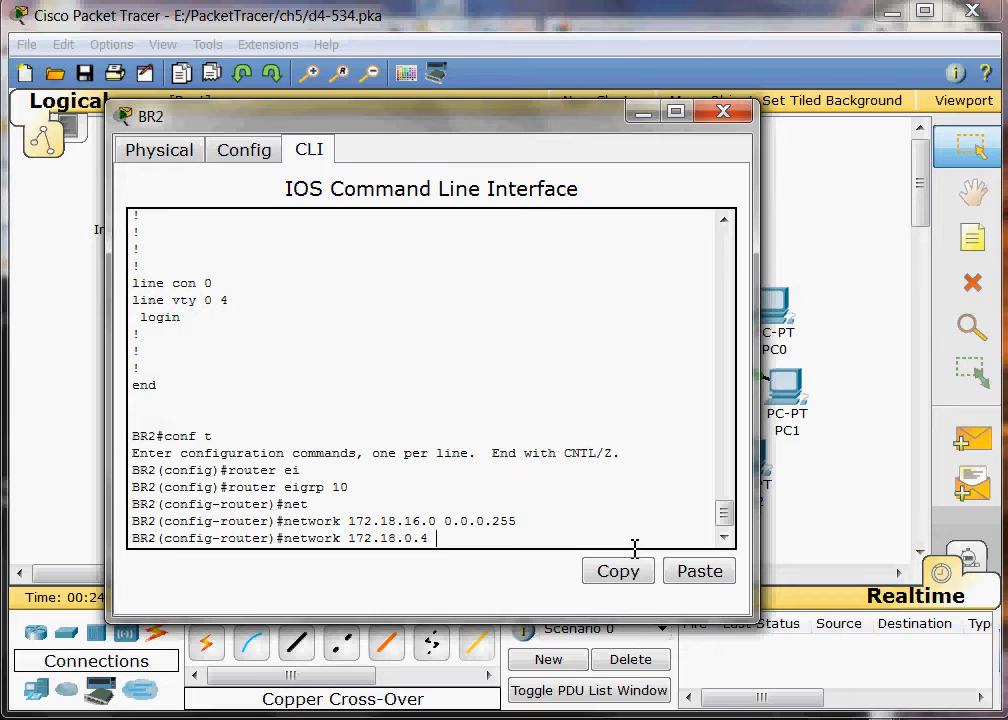
pyautogui.write(' 0.0.0.3')
pyautogui.press('Return')
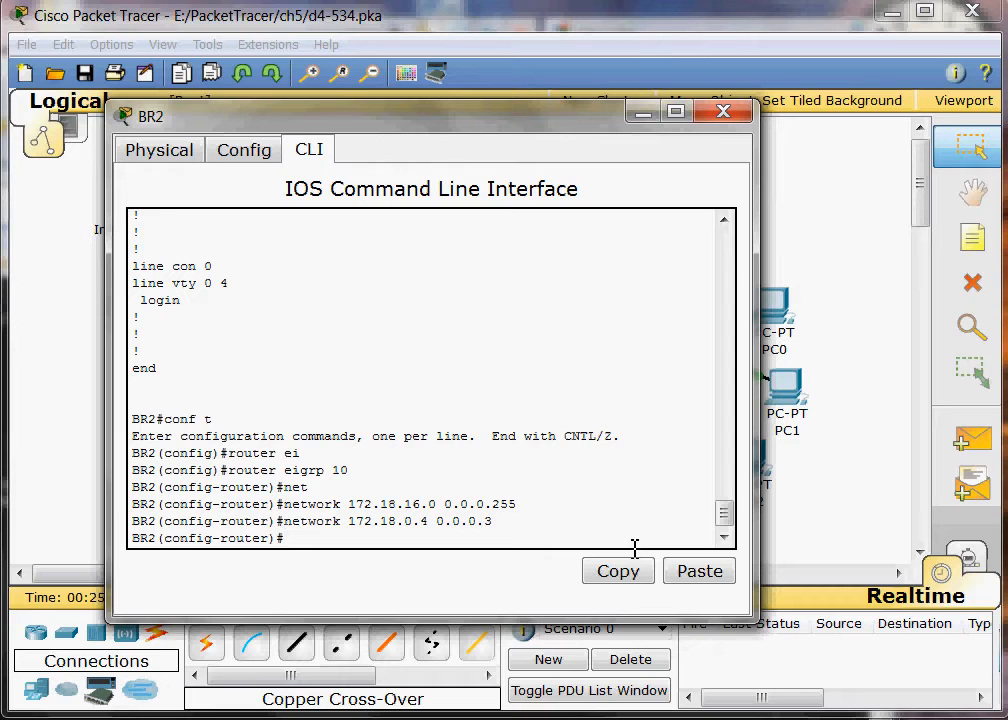
# Return BR2 to privileged mode, save its configuration with wr, and close the router window.
pyautogui.write('done')
pyautogui.press('Return')
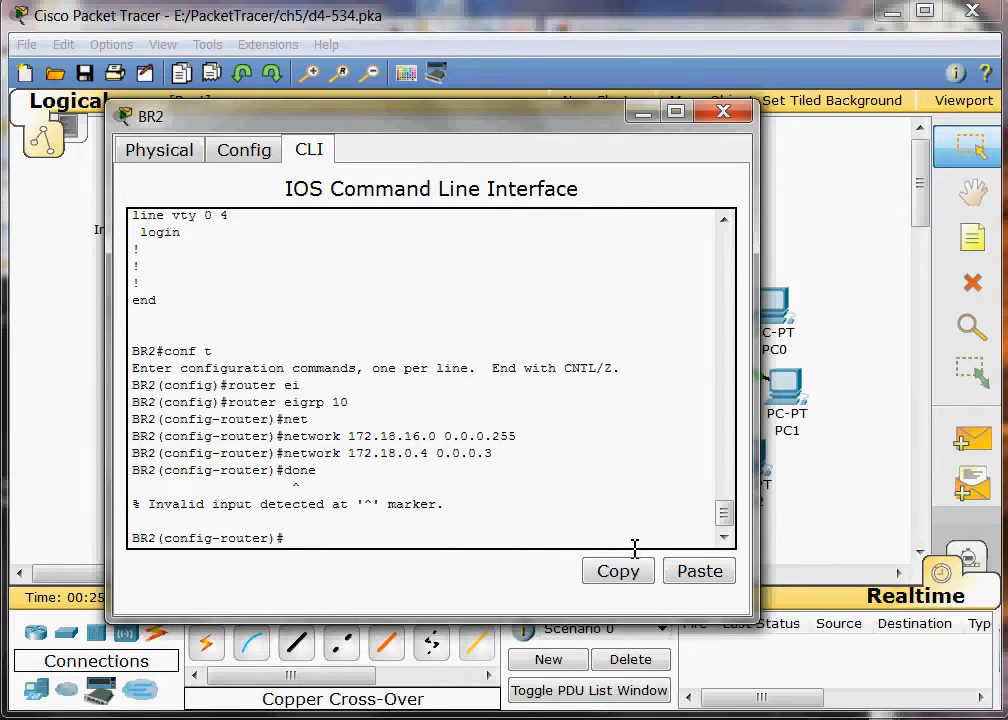
pyautogui.write('exit')
pyautogui.press('Return')
pyautogui.write('exit')
pyautogui.press('Return')
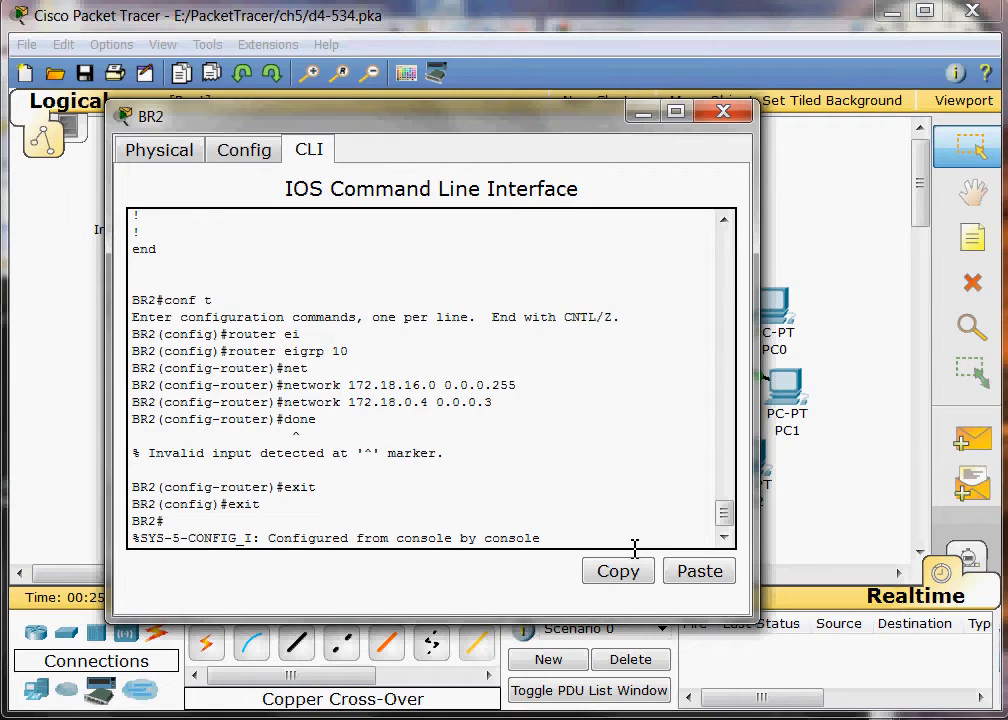
pyautogui.press('Return')
pyautogui.write('wr')
pyautogui.press('Return')
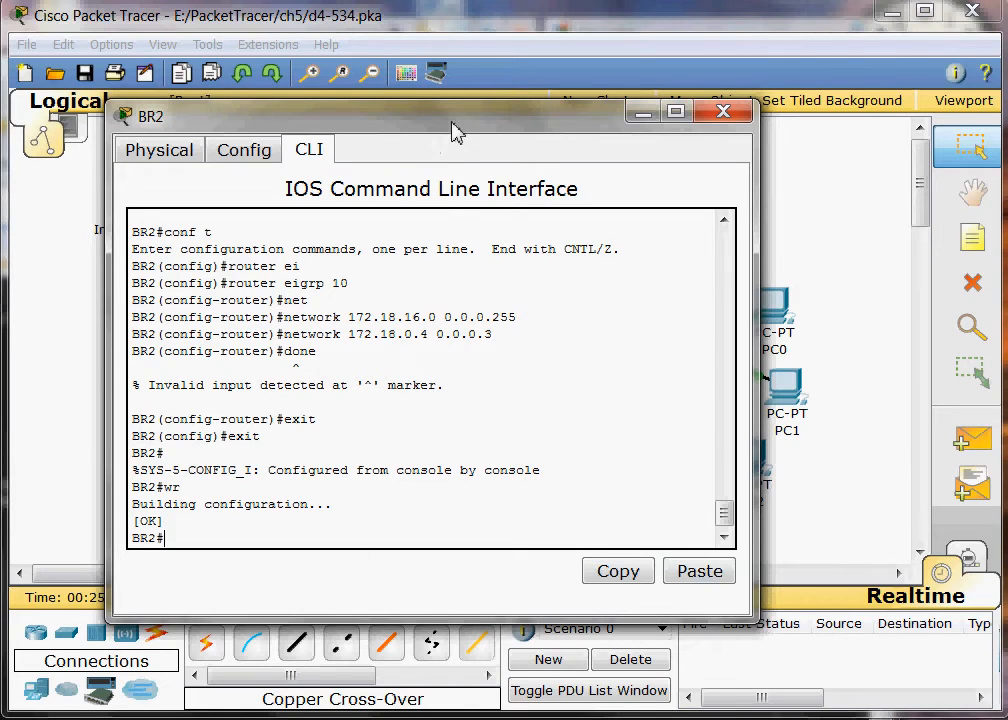
pyautogui.click(720, 113)
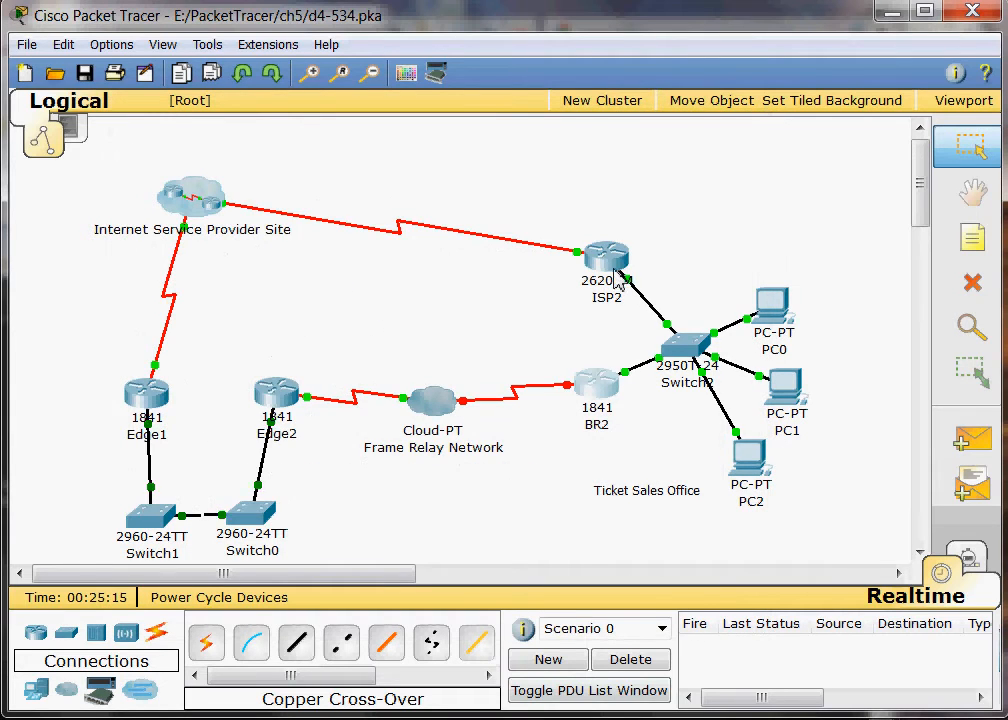
# Open ISP2's command line and enter configuration of routing process EIGRP 10.
pyautogui.moveTo(620, 314)
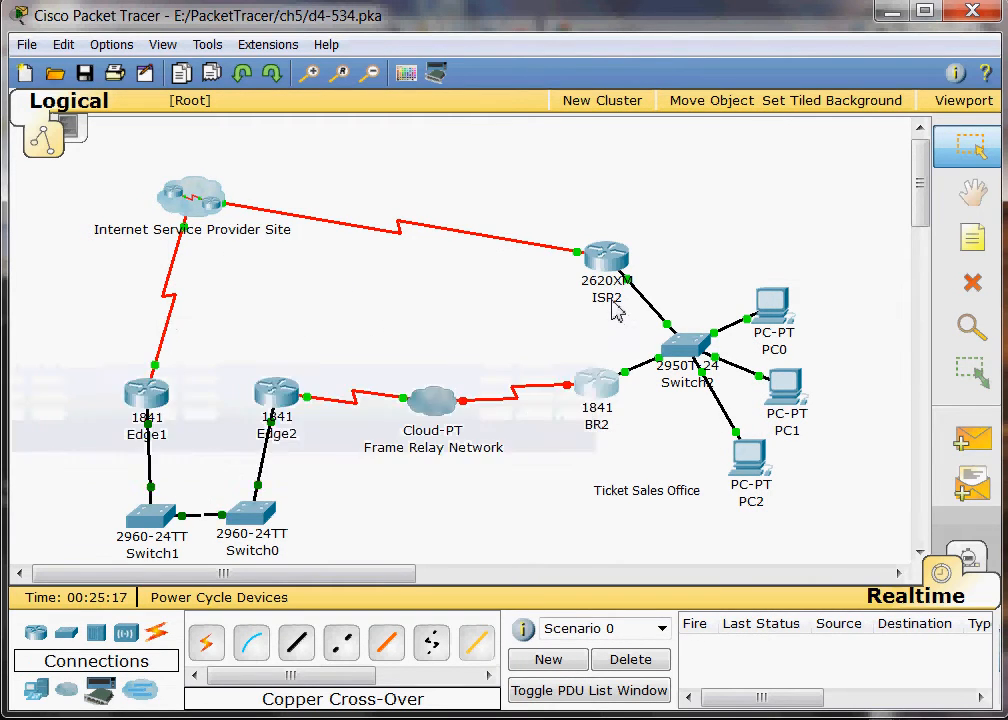
pyautogui.click(608, 258)
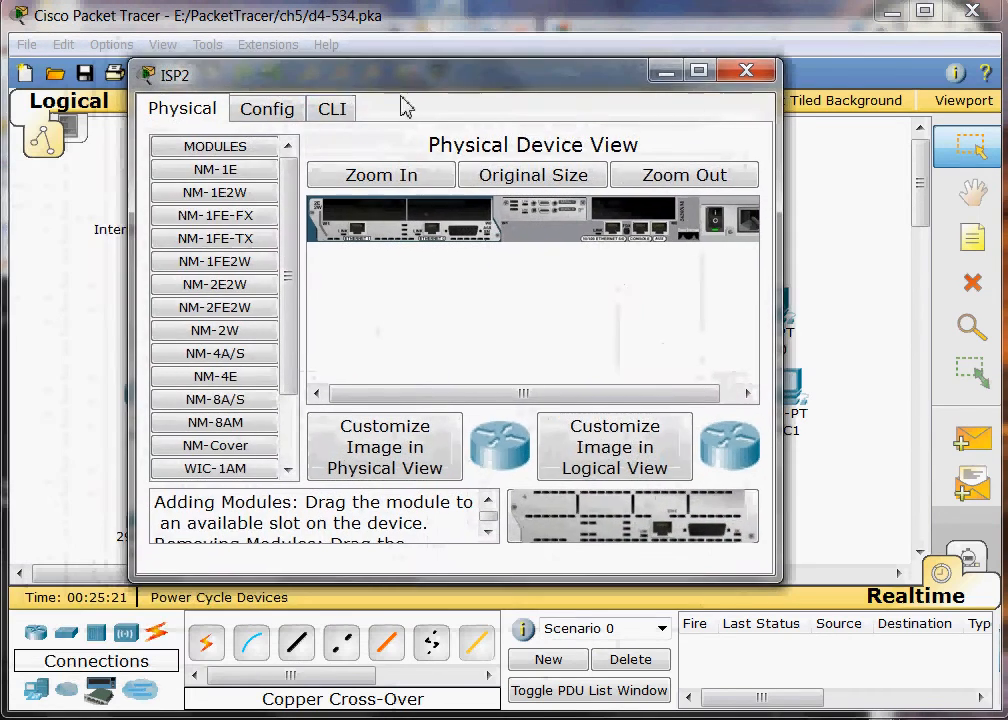
pyautogui.click(336, 109)
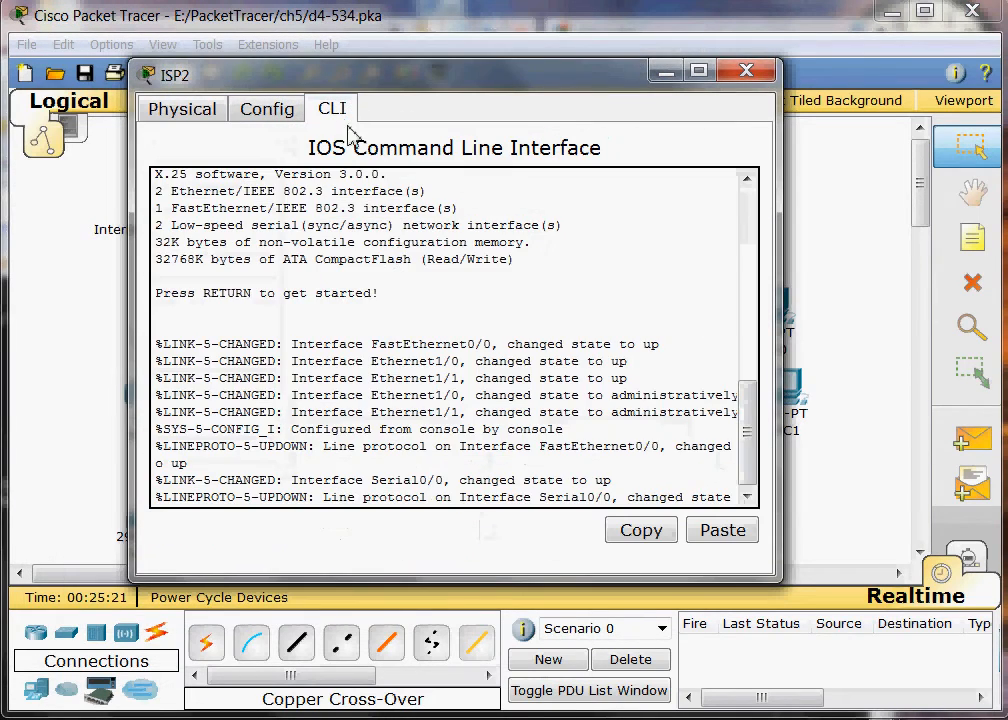
pyautogui.write('en')
pyautogui.press('Return')
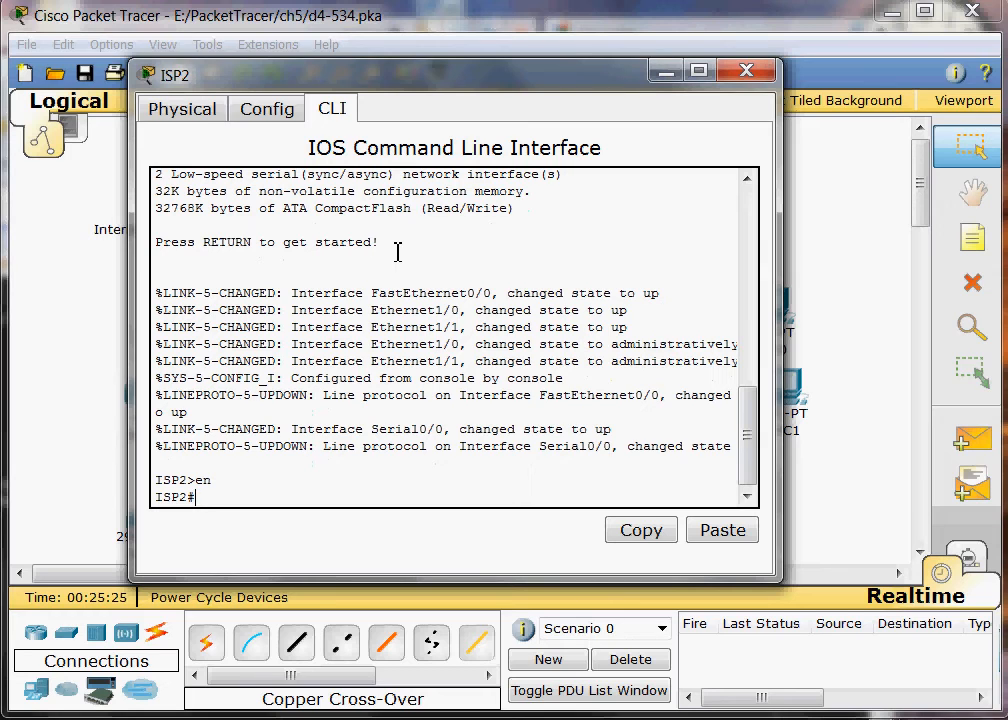
pyautogui.write('conf t')
pyautogui.press('Return')
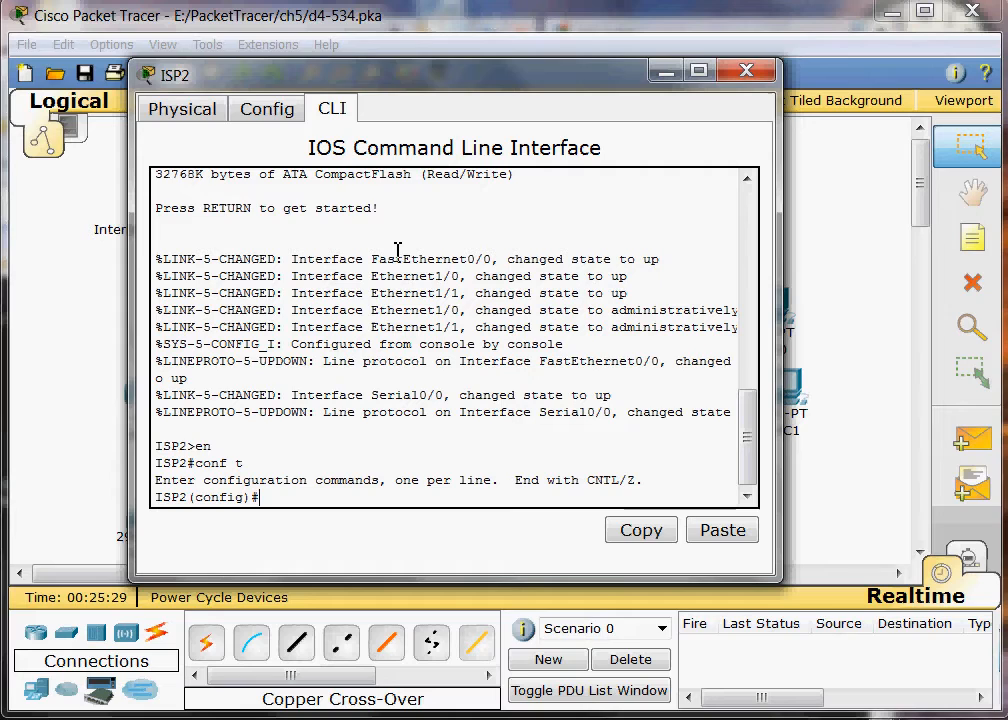
pyautogui.write('router ei')
pyautogui.press('Tab')
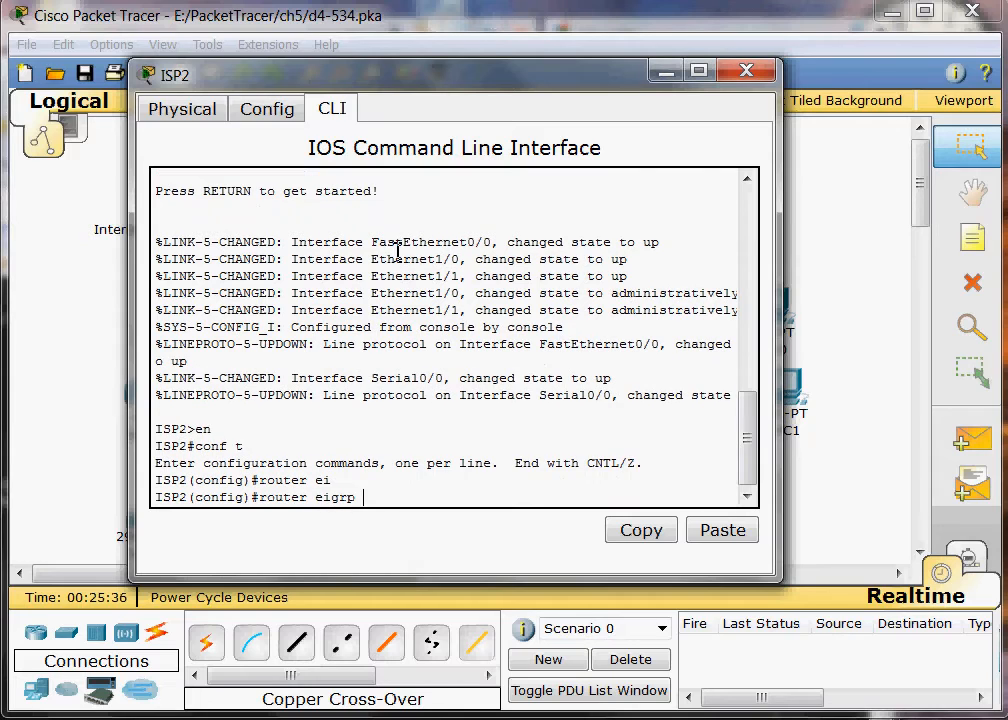
pyautogui.write('10')
pyautogui.press('Return')
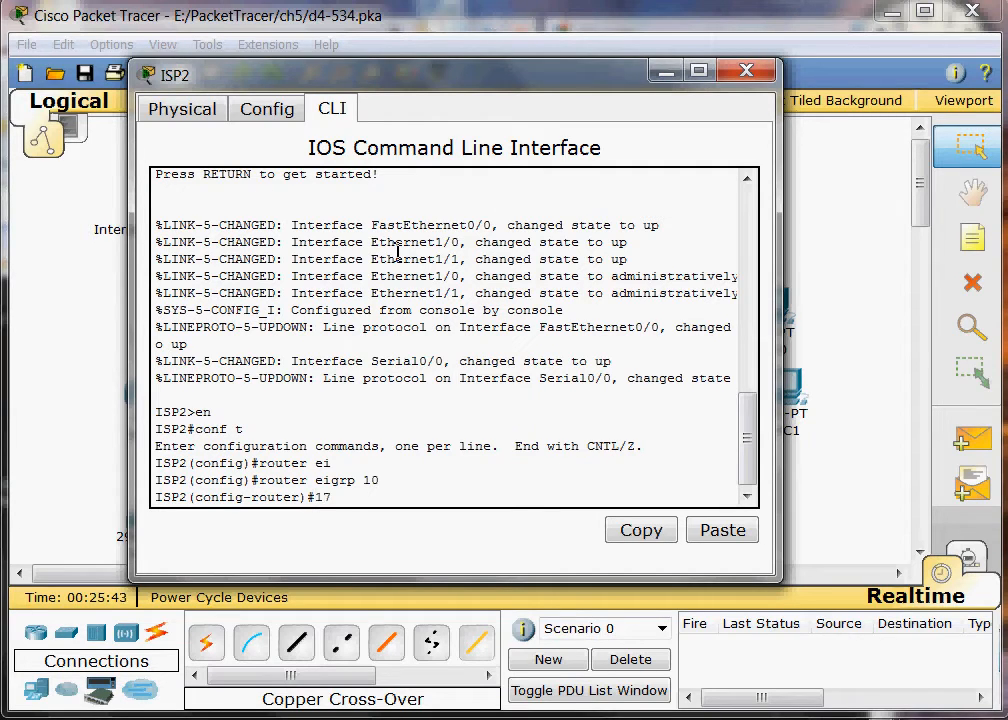
# Advertise network 172.18.16.0 with wildcard mask 0.0.0.255 in ISP2's EIGRP 10 process.
pyautogui.write('172.18.16.0 0.0.0.255')
pyautogui.press('Return')
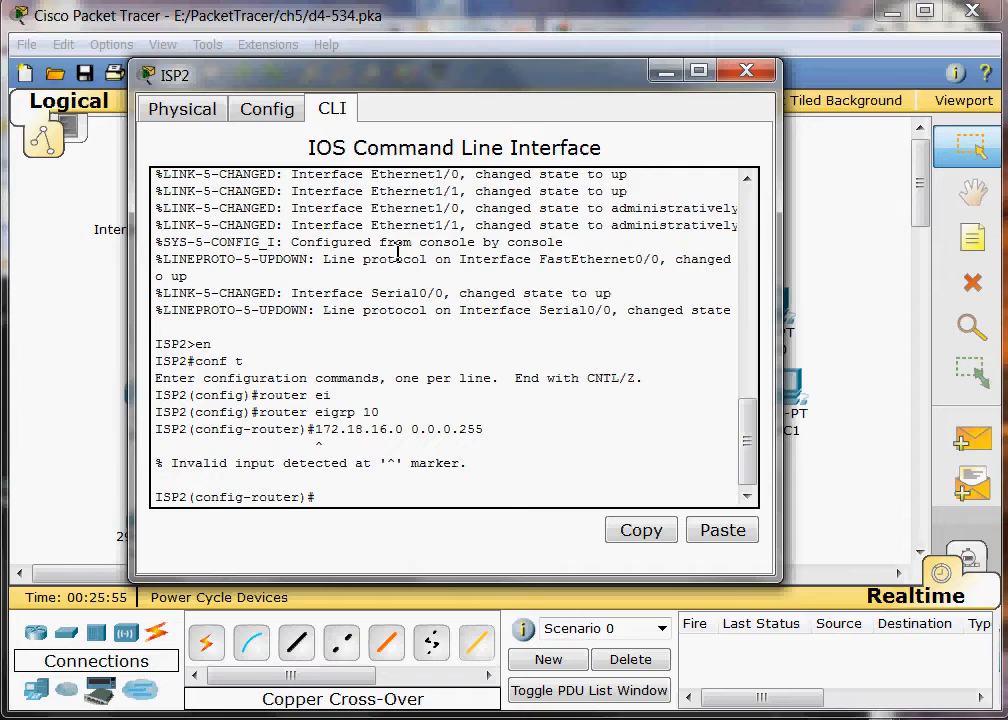
pyautogui.press('Up')
pyautogui.press('Left')
pyautogui.press('Left')
pyautogui.press('Left')
pyautogui.press('Left')
pyautogui.press('Left')
pyautogui.press('Left')
pyautogui.press('Left')
pyautogui.press('Left')
pyautogui.press('Left')
pyautogui.press('Left')
pyautogui.press('Left')
pyautogui.press('Left')
pyautogui.press('Left')
pyautogui.press('Left')
pyautogui.press('Left')
pyautogui.press('Left')
pyautogui.press('Left')
pyautogui.press('Left')
pyautogui.press('Left')
pyautogui.write('network')
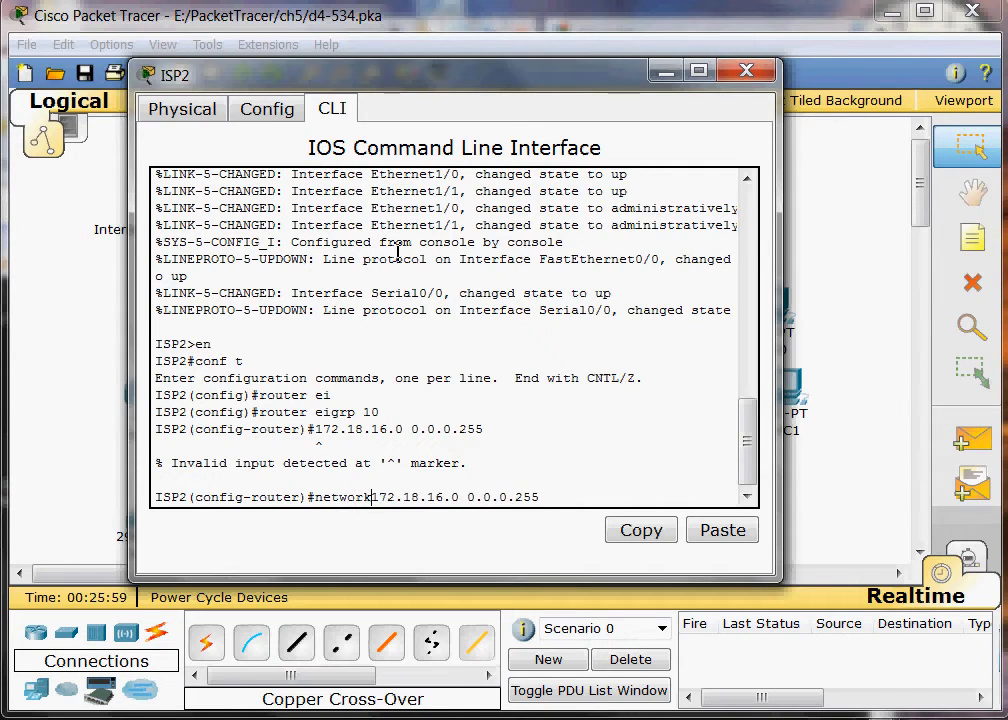
pyautogui.press('Return')
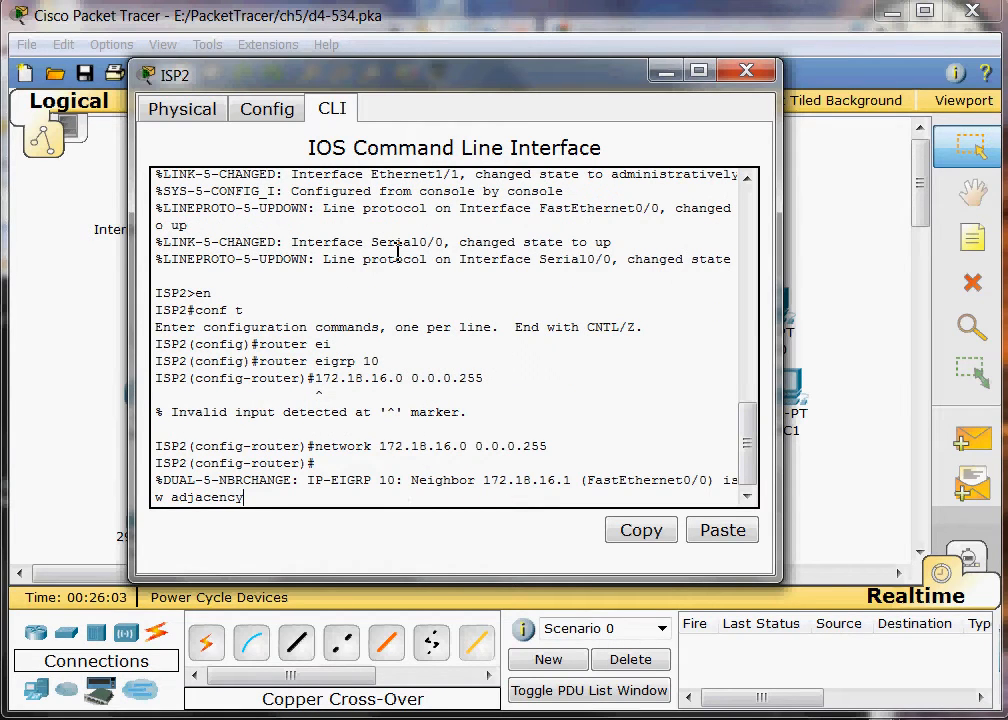
pyautogui.press('Return')
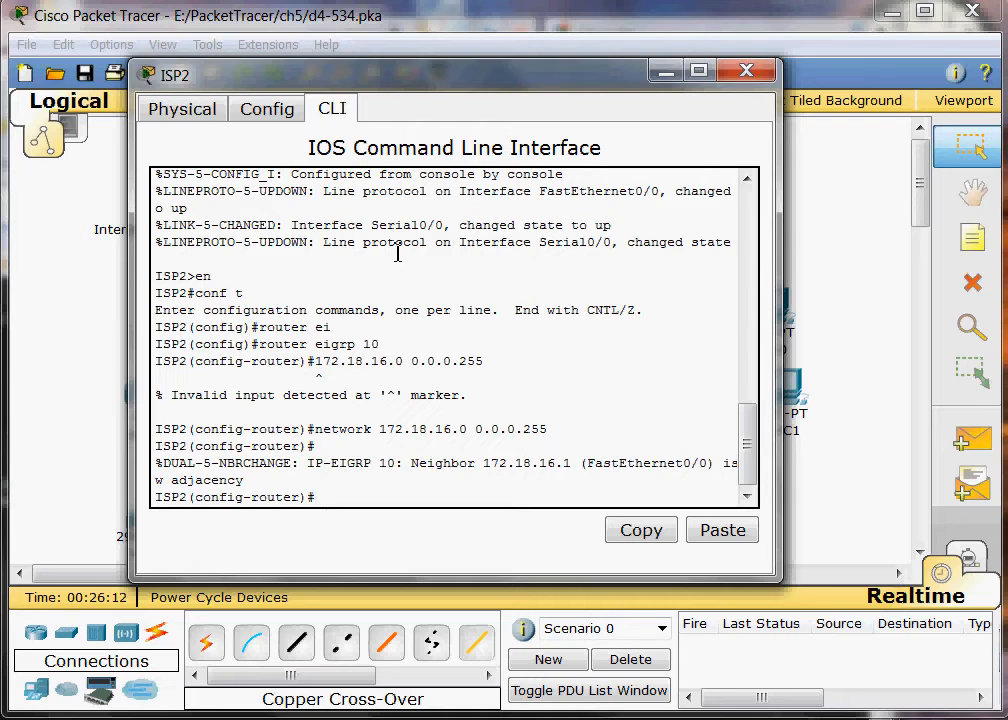
# Add network 172.18.0.8 with wildcard mask 0.0.0.3 to ISP2's EIGRP 10 process.
pyautogui.press('Up')
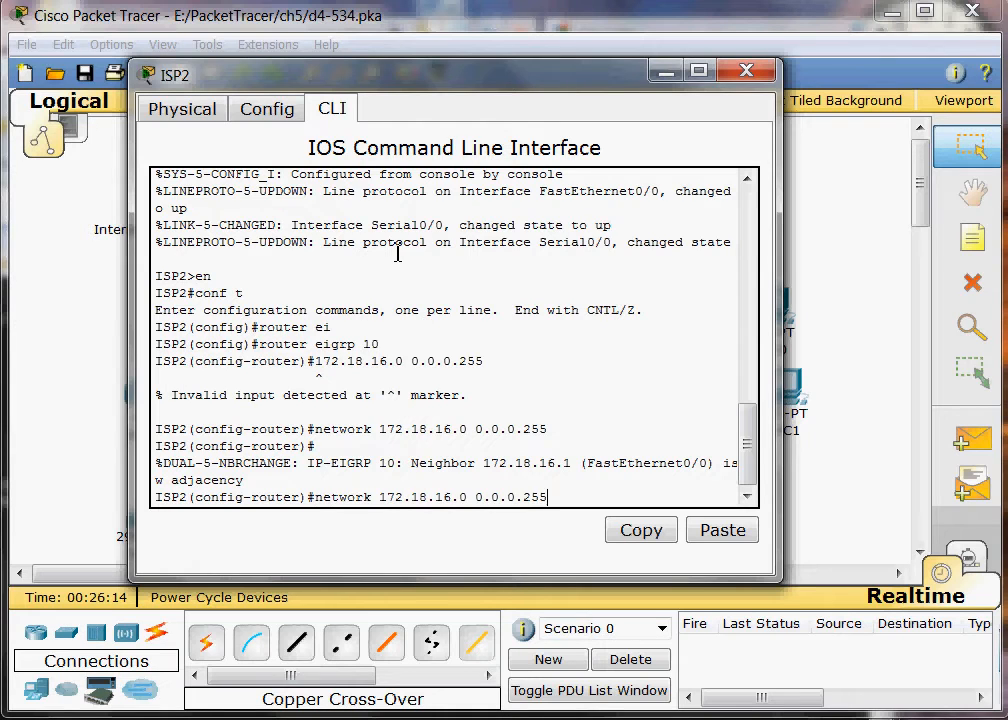
pyautogui.press('BackSpace')
pyautogui.press('BackSpace')
pyautogui.press('BackSpace')
pyautogui.press('BackSpace')
pyautogui.press('BackSpace')
pyautogui.press('BackSpace')
pyautogui.press('BackSpace')
pyautogui.press('BackSpace')
pyautogui.press('BackSpace')
pyautogui.press('BackSpace')
pyautogui.press('BackSpace')
pyautogui.press('BackSpace')
pyautogui.press('BackSpace')
pyautogui.press('BackSpace')
pyautogui.write('.0.8 0.0')
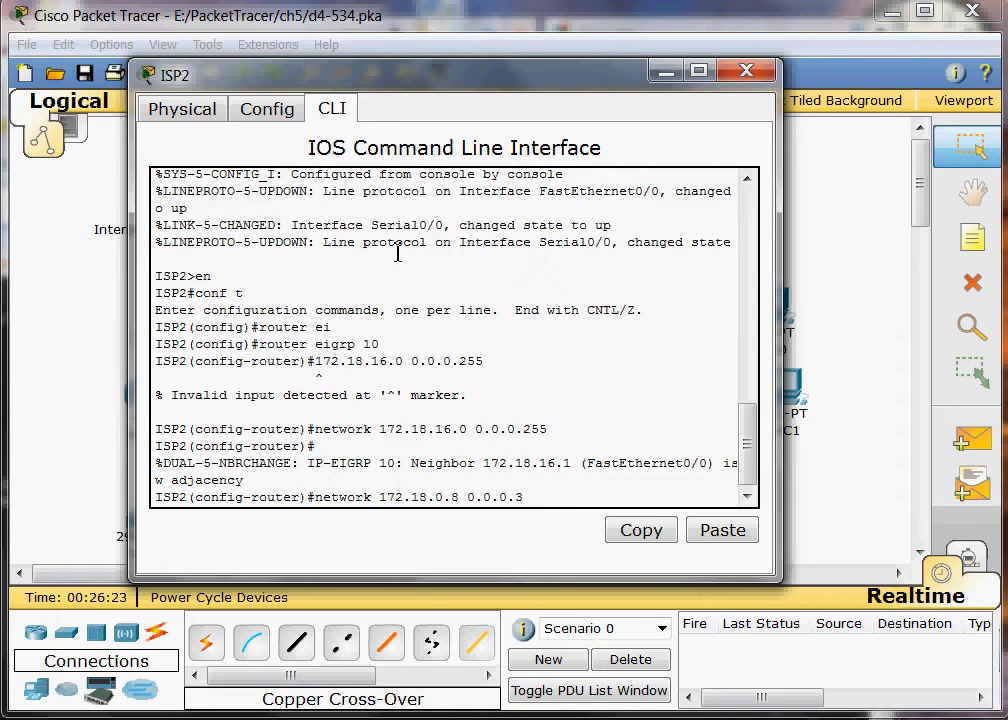
pyautogui.write('.0.3')
pyautogui.press('Return')
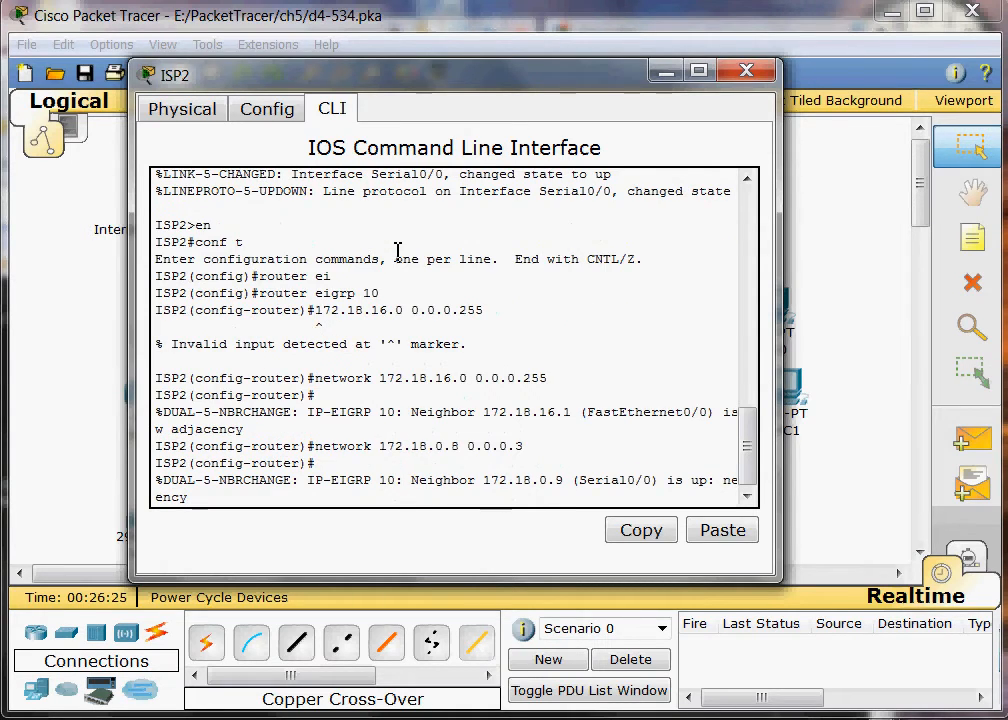
pyautogui.press('Return')
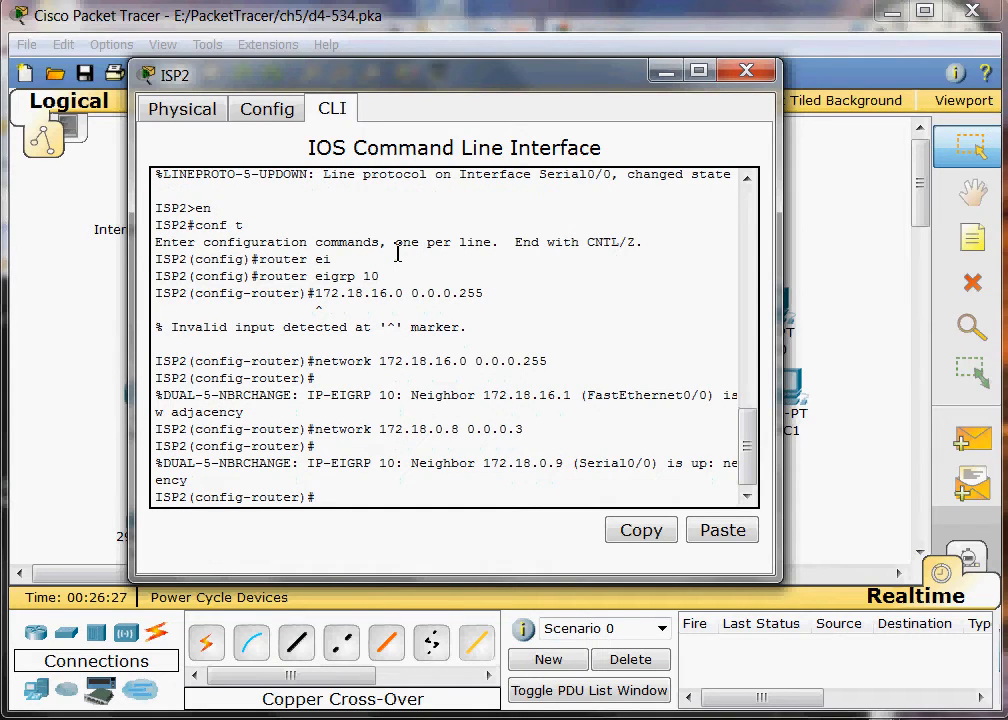
# Return ISP2 to privileged mode, save its configuration with wr, and close the router window.
pyautogui.write('exit')
pyautogui.press('Return')
pyautogui.write('exit')
pyautogui.press('Return')
pyautogui.write('wr')
pyautogui.press('Return')
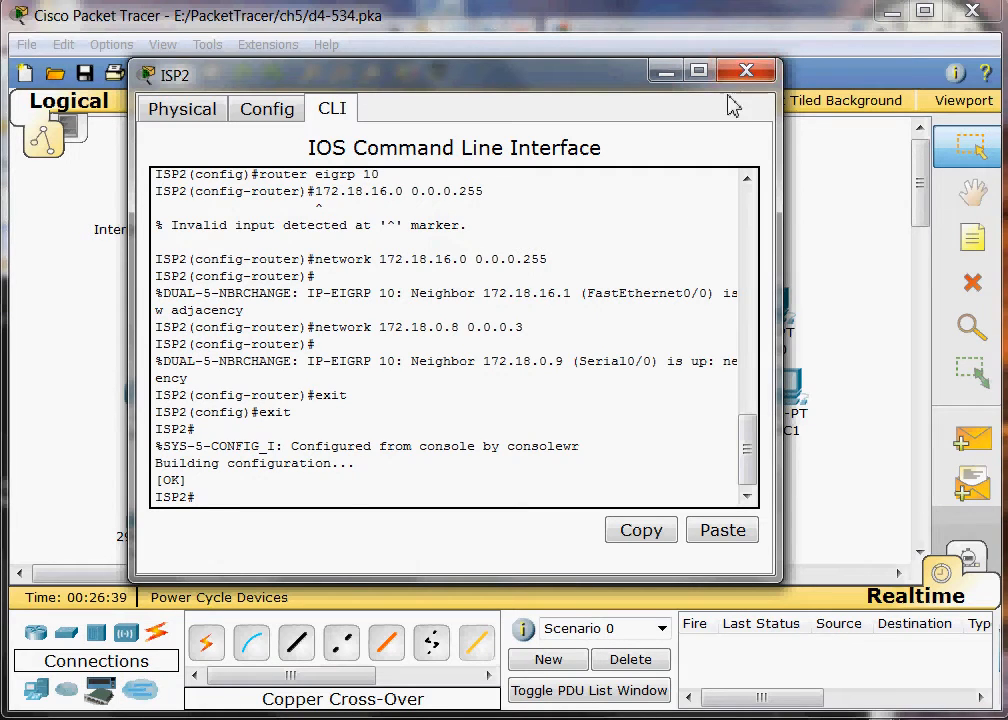
pyautogui.click(746, 71)
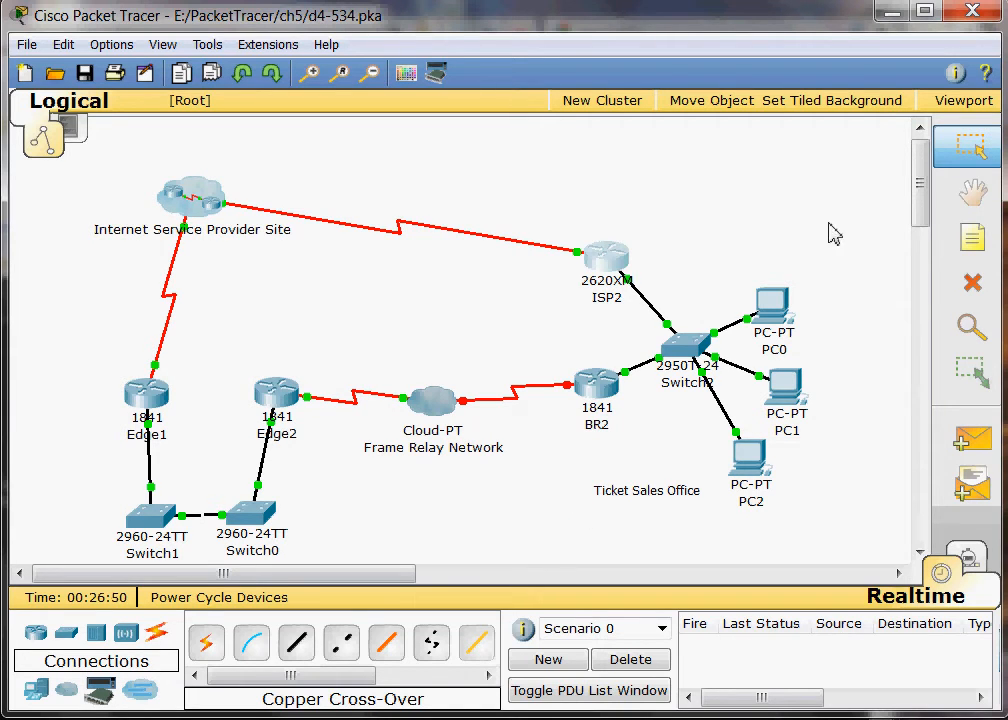
# Run the trace to 172.18.20.5 again from PC0's command prompt and compare its hops with the earlier traces.
pyautogui.click(771, 308)
pyautogui.moveTo(0, 26); pyautogui.dragTo(474, 75)
pyautogui.click(605, 218)
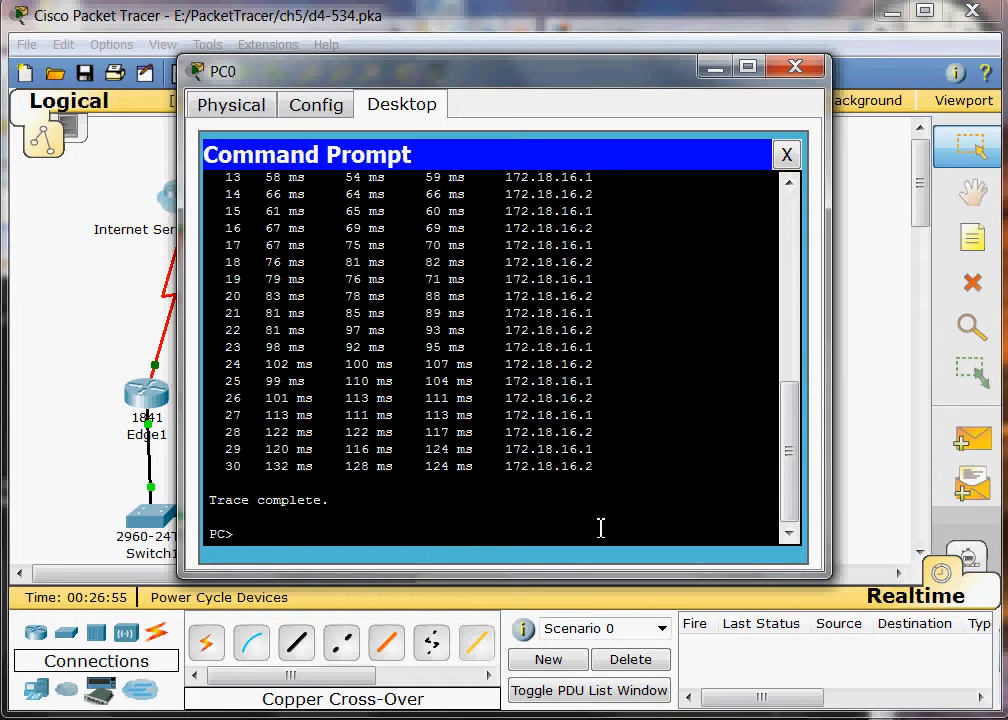
pyautogui.press('Up')
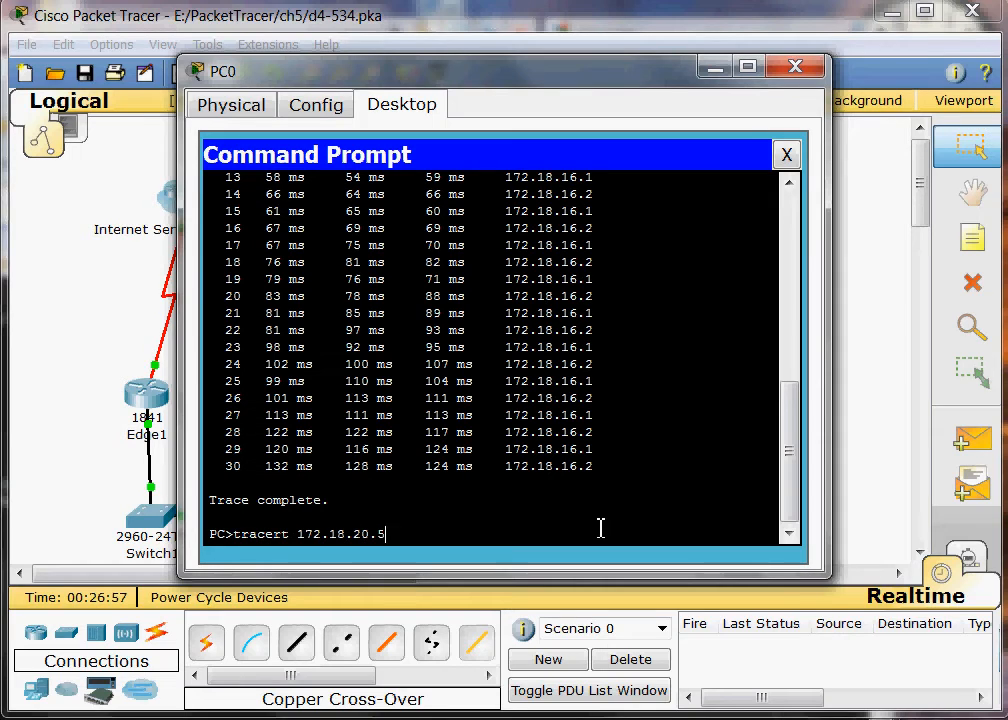
pyautogui.press('Return')
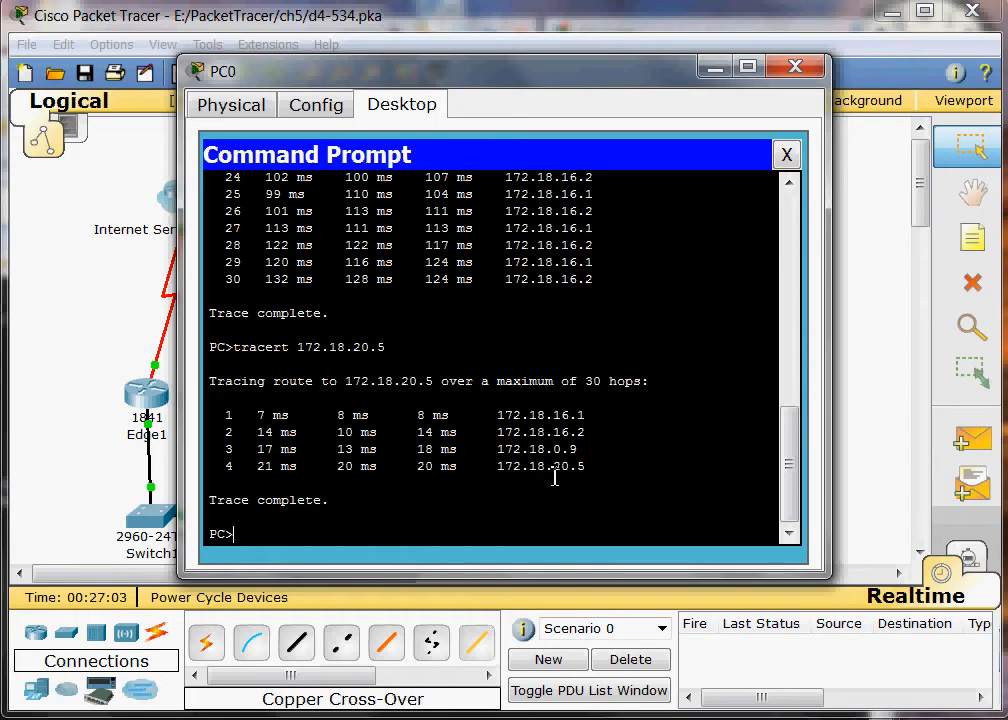
pyautogui.moveTo(587, 467); pyautogui.dragTo(460, 475)
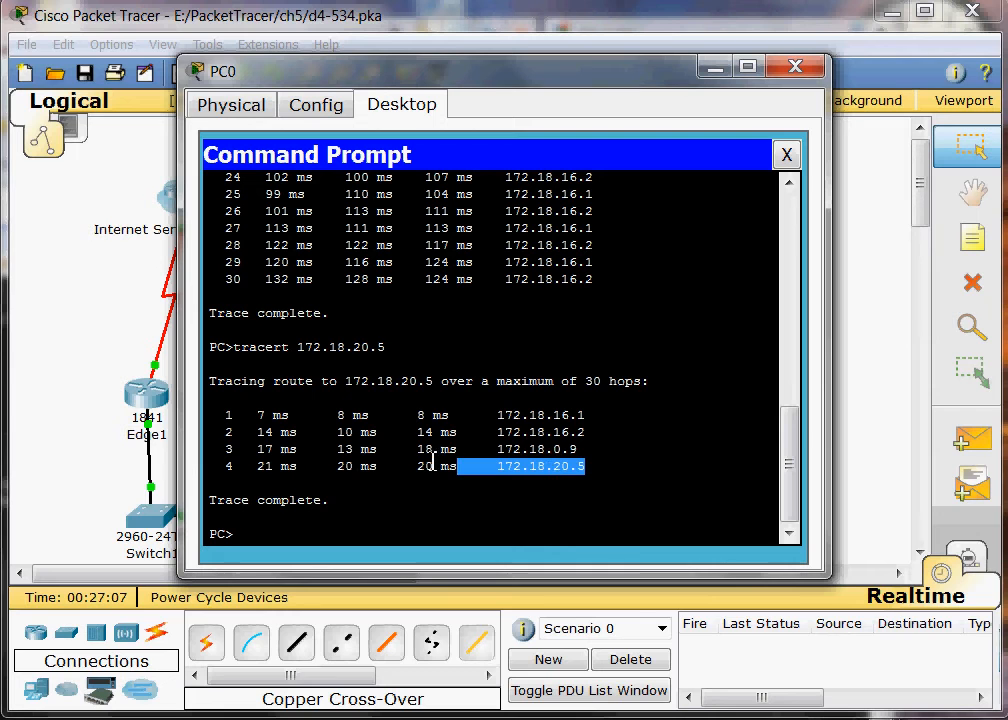
pyautogui.moveTo(785, 498); pyautogui.dragTo(789, 292)
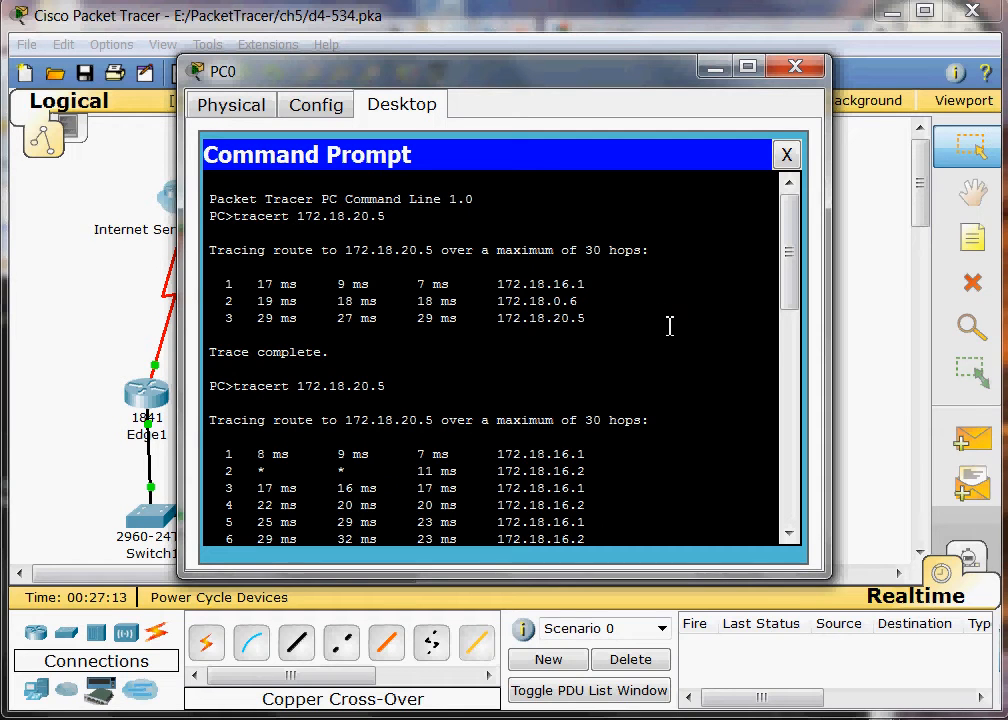
pyautogui.moveTo(787, 297); pyautogui.dragTo(789, 560)
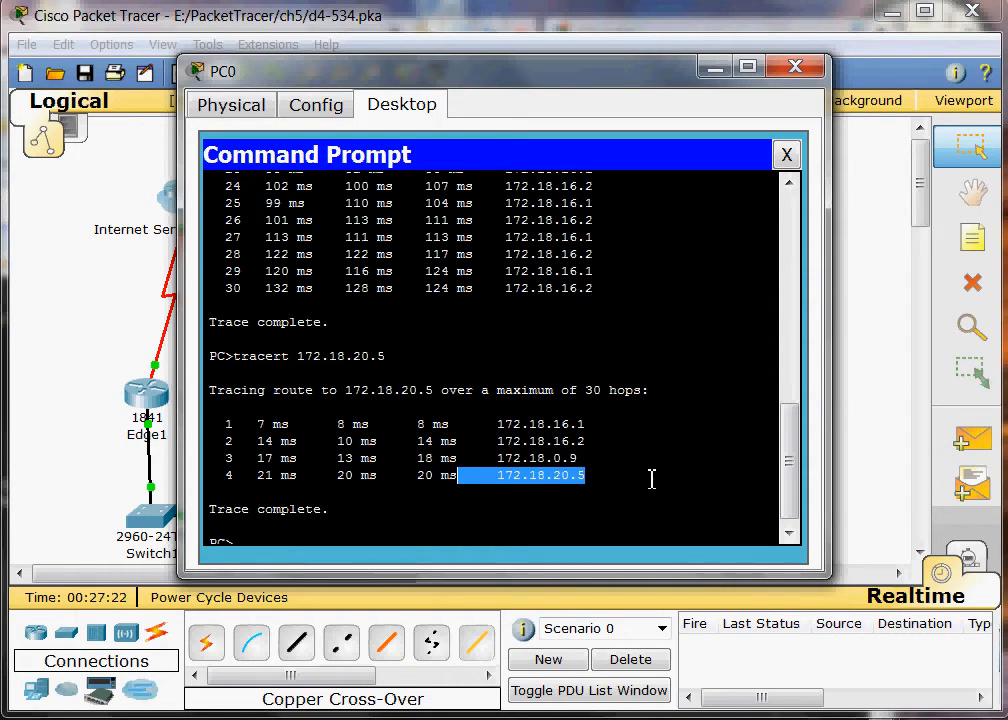
# Examine the final hop of the latest trace to 172.18.20.5 on PC0, then close the PC0 window.
pyautogui.click(564, 497)
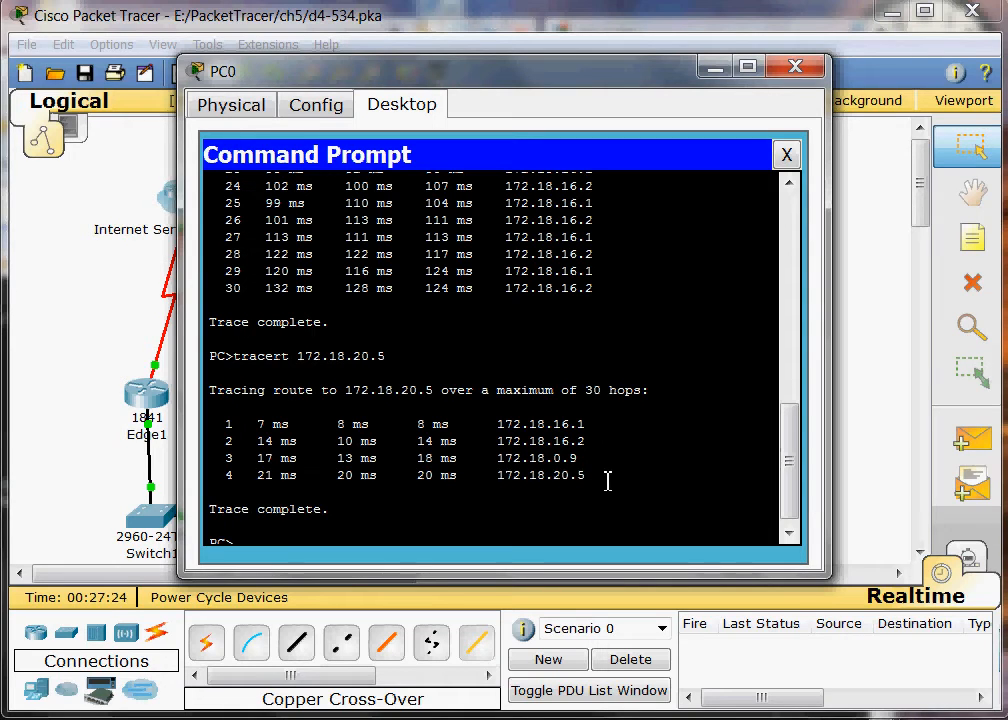
pyautogui.moveTo(600, 478); pyautogui.dragTo(484, 480)
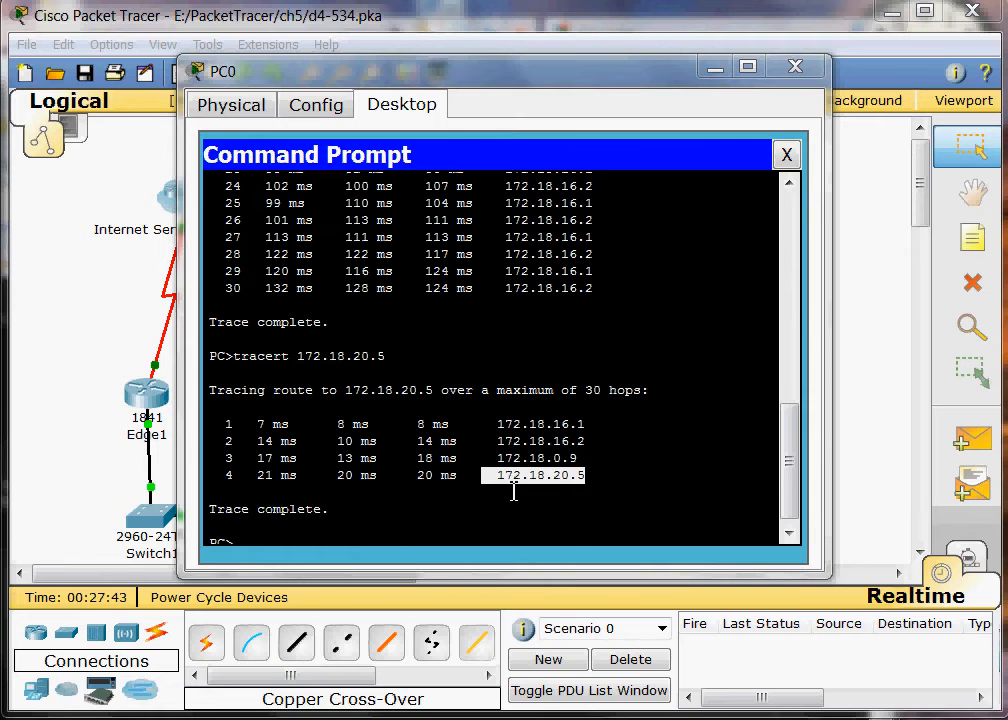
pyautogui.moveTo(791, 490)
pyautogui.mouseDown()
pyautogui.moveTo(790, 281)
pyautogui.moveTo(786, 493)
pyautogui.mouseUp()
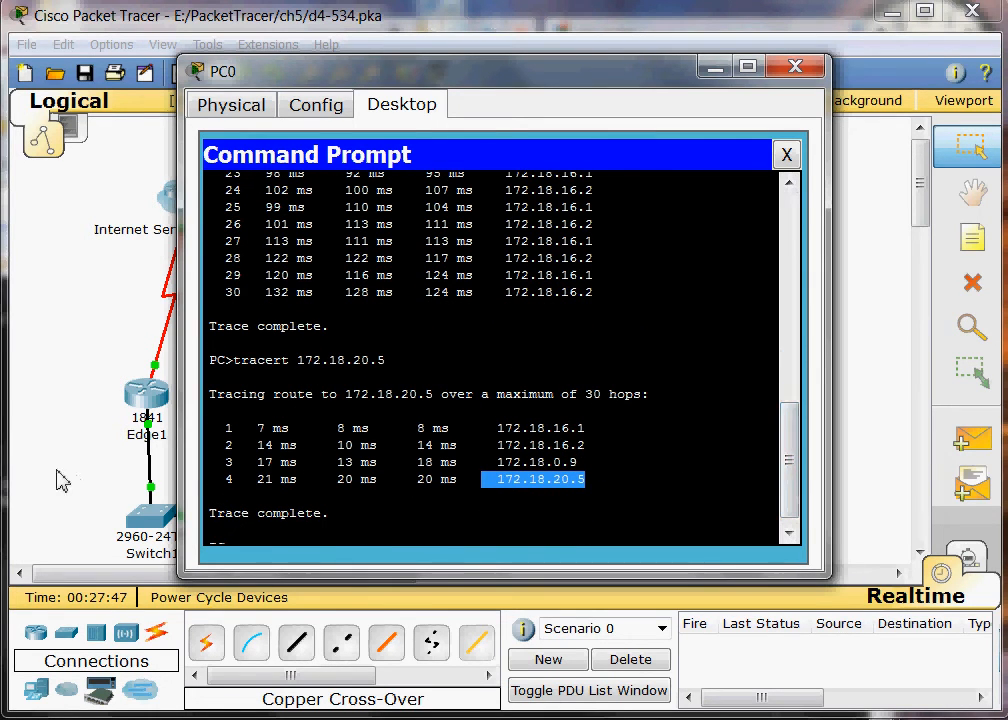
pyautogui.click(795, 66)
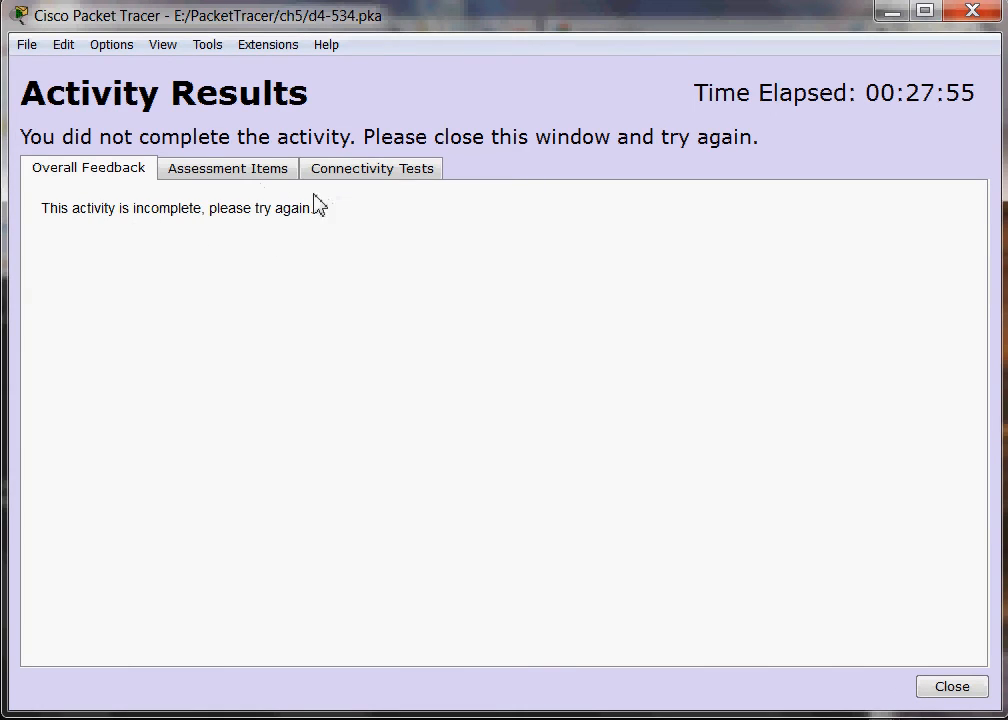
# Review the assessment items and overall feedback in the activity results, then close the results.
pyautogui.click(233, 172)
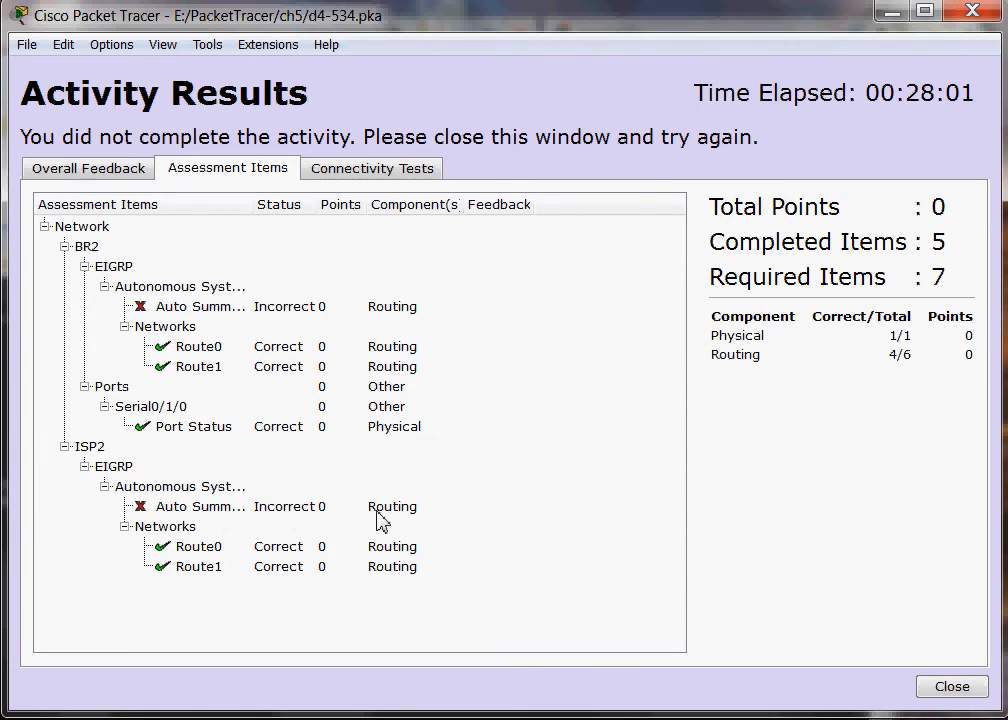
pyautogui.click(106, 177)
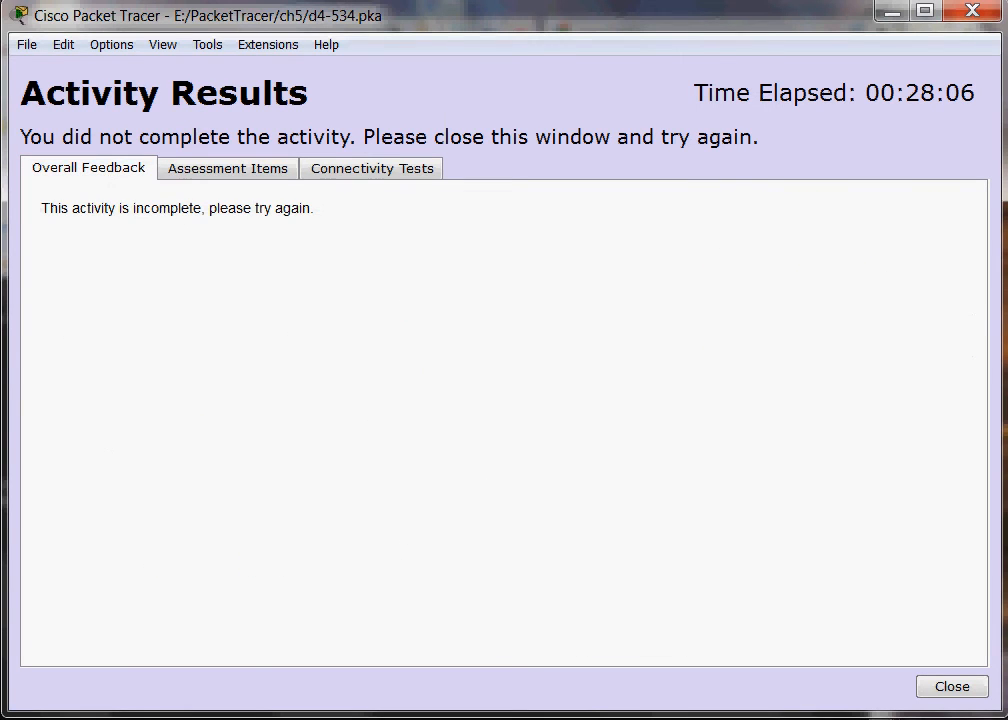
pyautogui.click(952, 688)
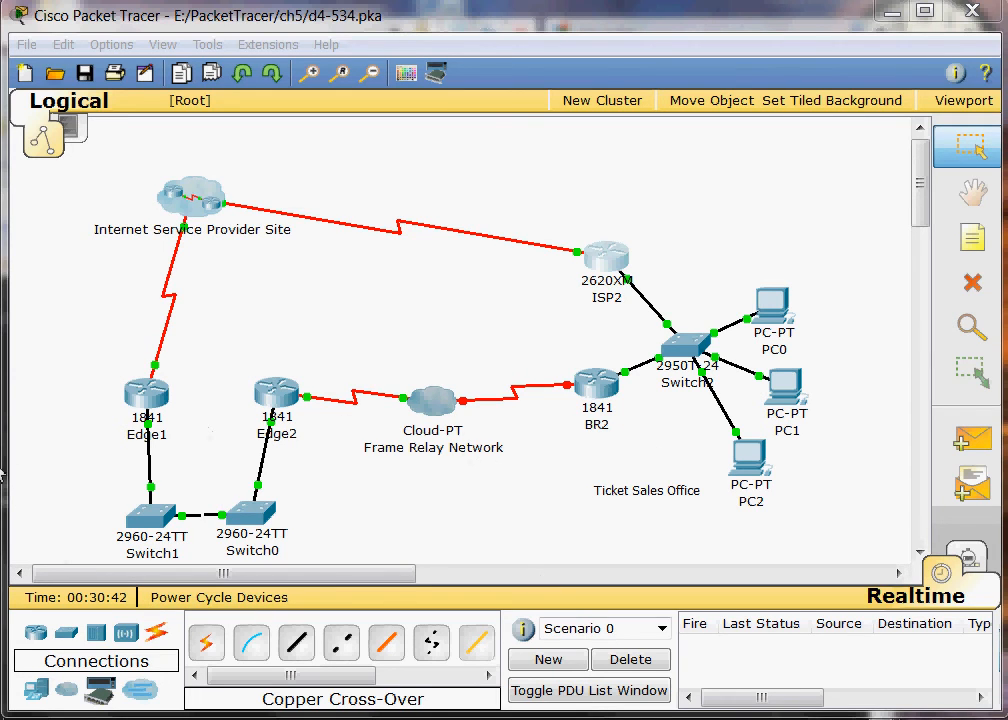
# Open BR2's command line and disable automatic summarization in its EIGRP 10 process with no auto-summary.
pyautogui.click(598, 386)
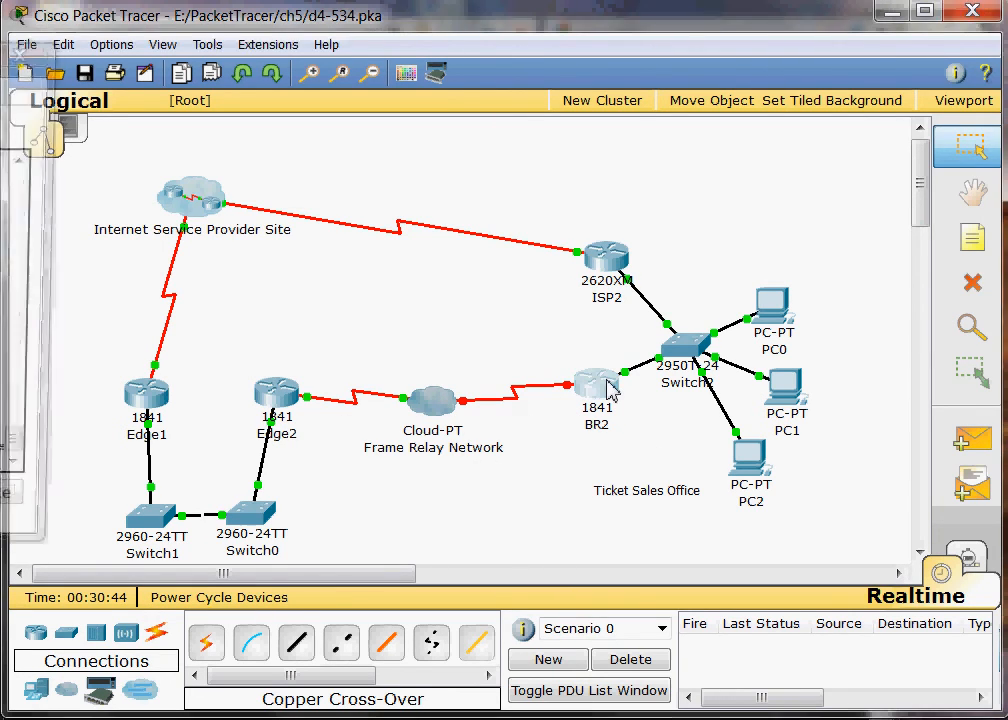
pyautogui.moveTo(0, 58); pyautogui.dragTo(275, 53)
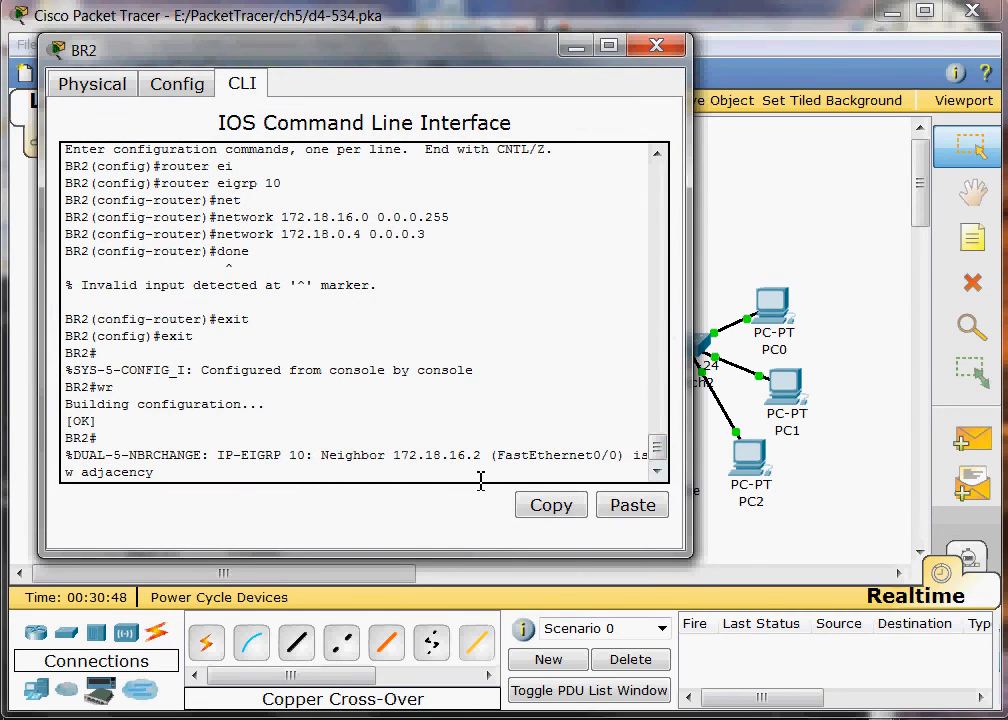
pyautogui.press('Return')
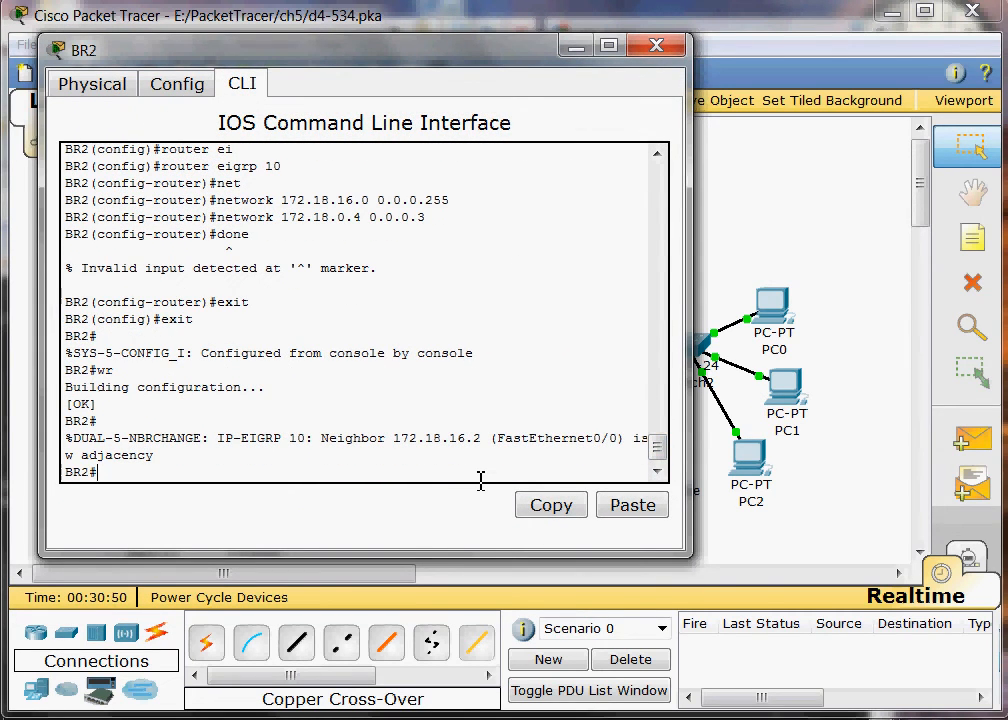
pyautogui.write('conf t')
pyautogui.press('Return')
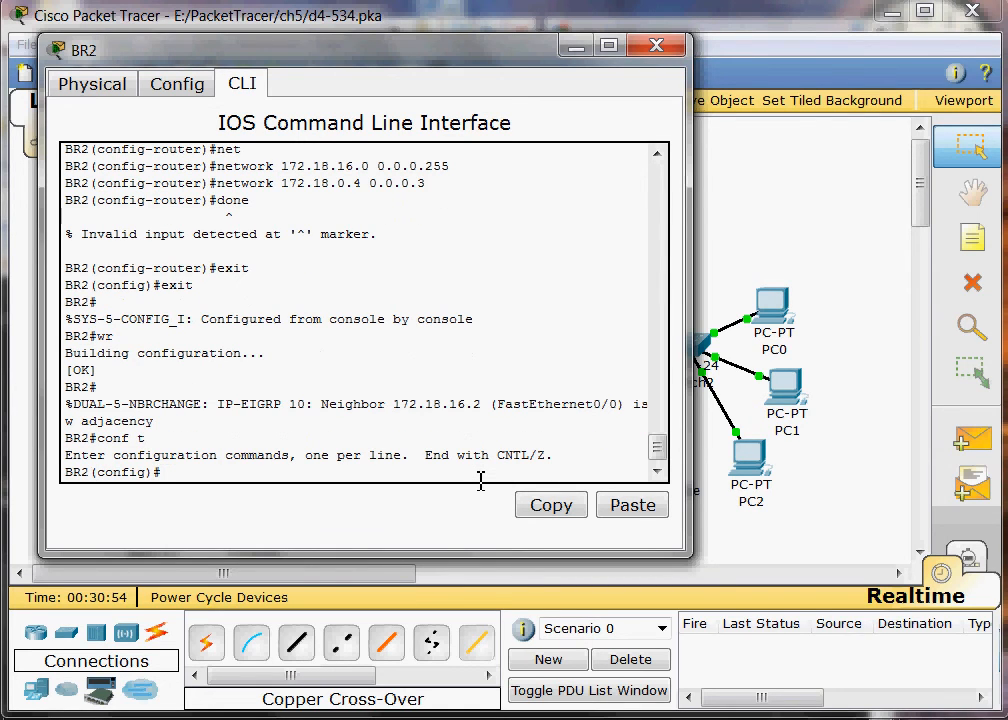
pyautogui.write('router ei')
pyautogui.press('Tab')
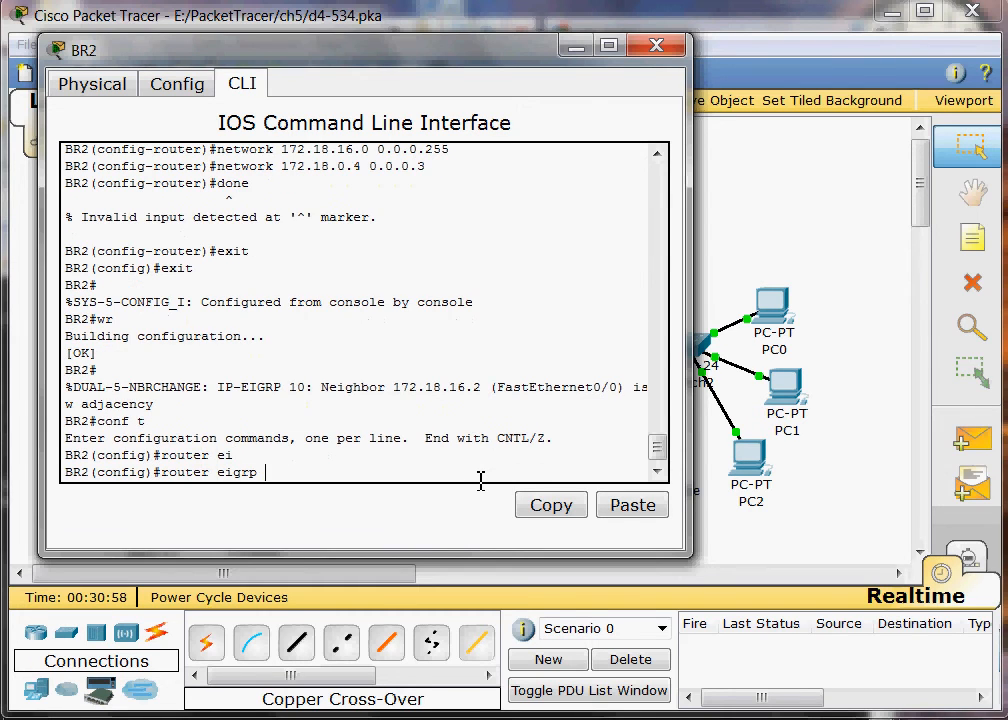
pyautogui.write('010')
pyautogui.press('Return')
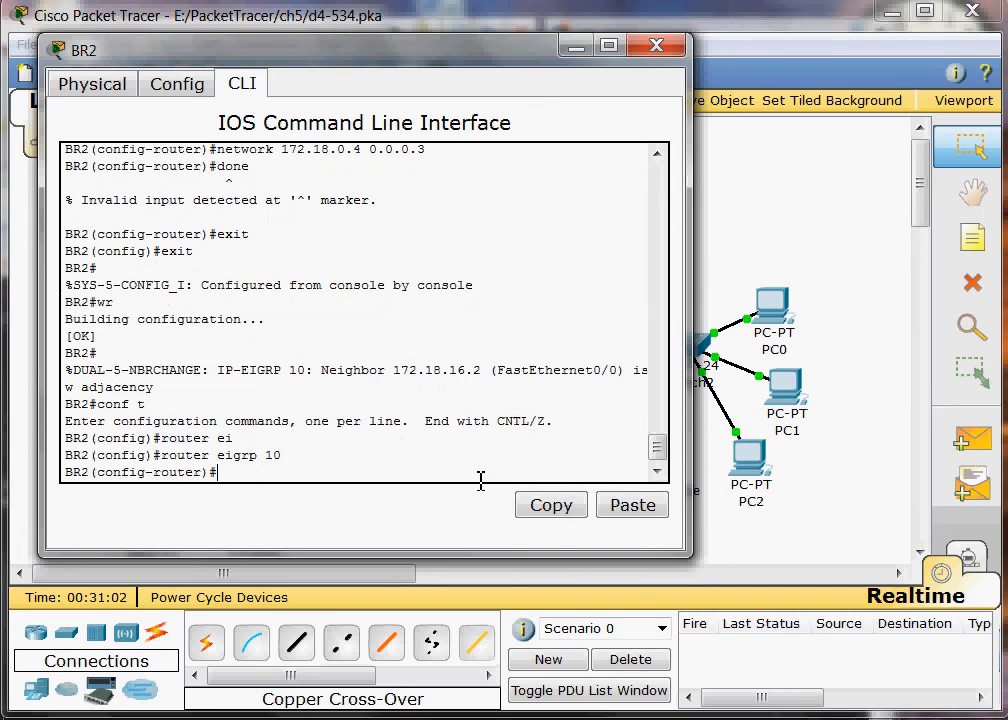
pyautogui.write('no auto-')
pyautogui.press('Tab')
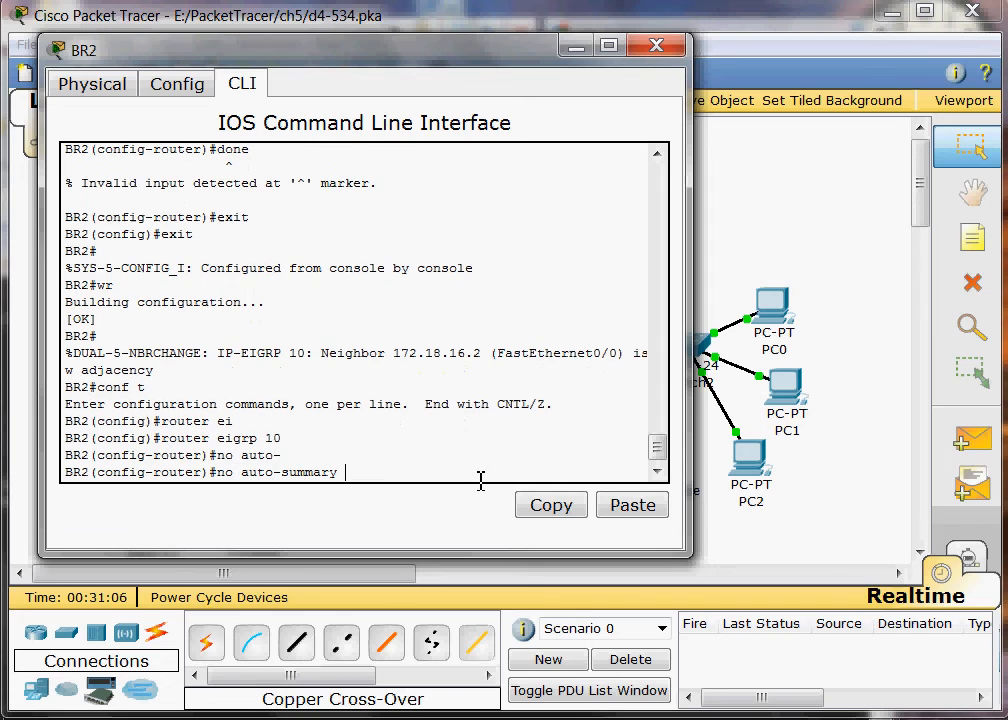
pyautogui.press('Return')
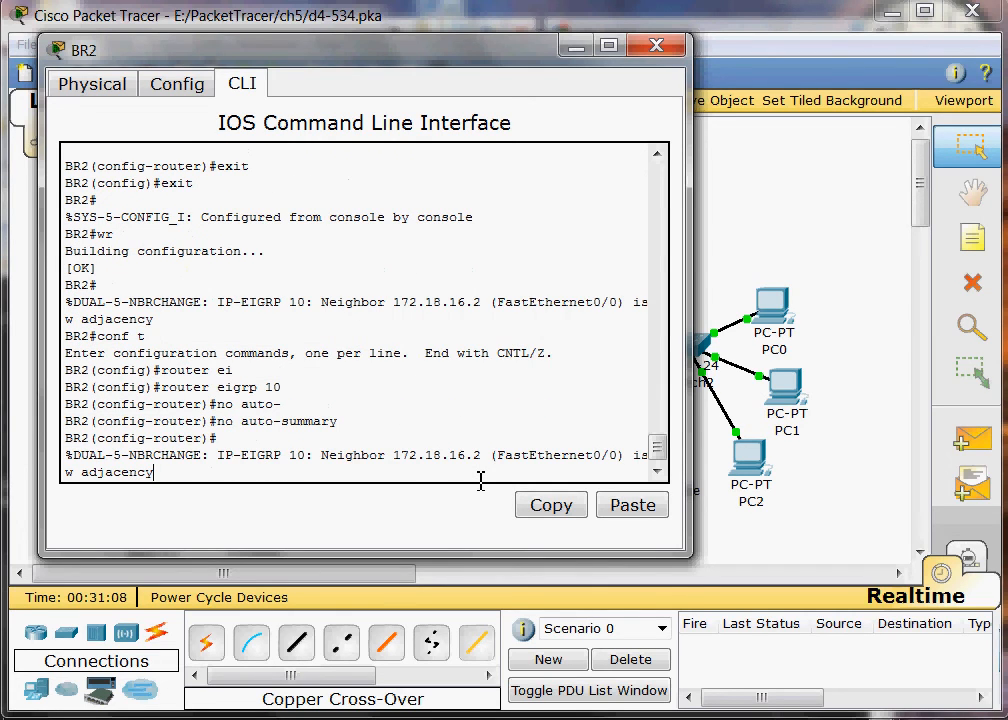
# Return BR2 to privileged mode, save its configuration with wr, and close the router window.
pyautogui.write('exity')
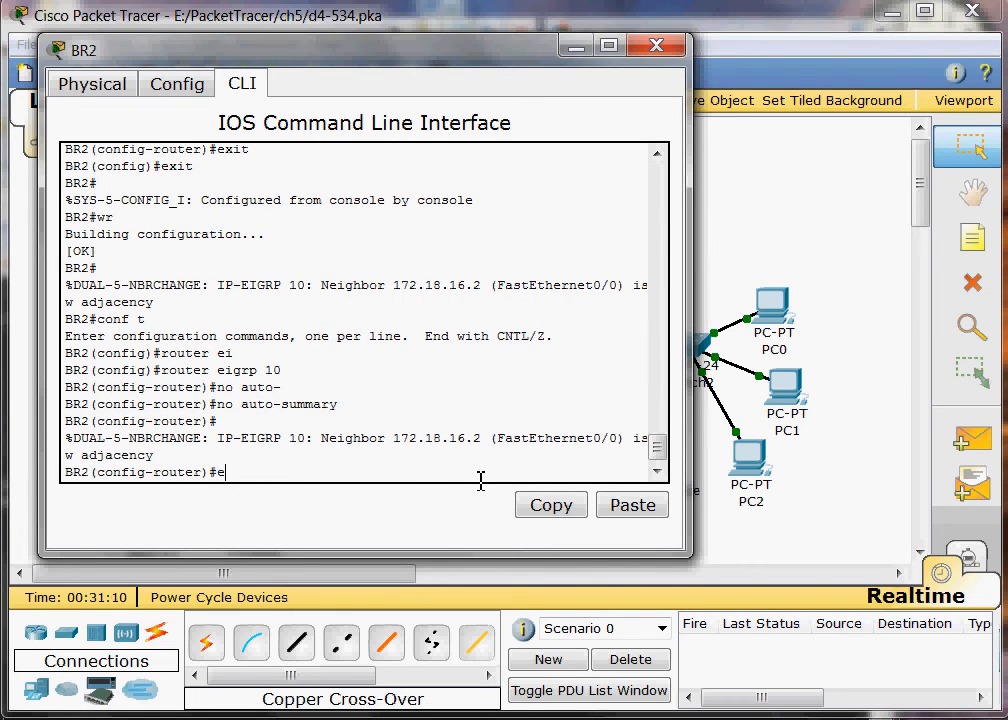
pyautogui.press('Return')
pyautogui.write('exit')
pyautogui.press('Return')
pyautogui.write('exit')
pyautogui.press('Return')
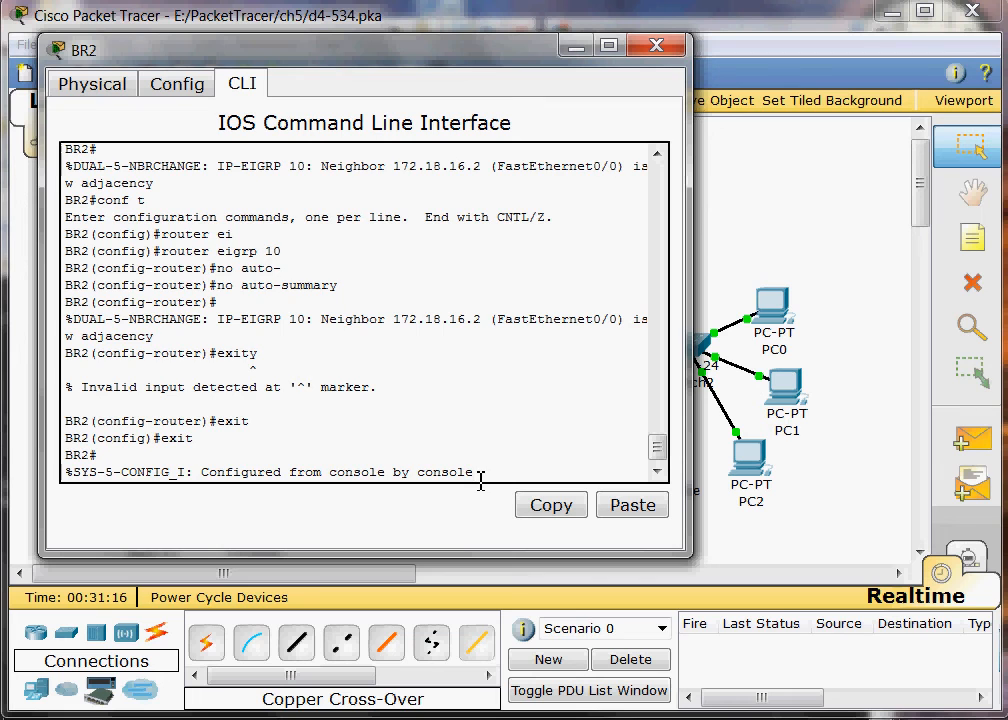
pyautogui.write('wr')
pyautogui.press('Return')
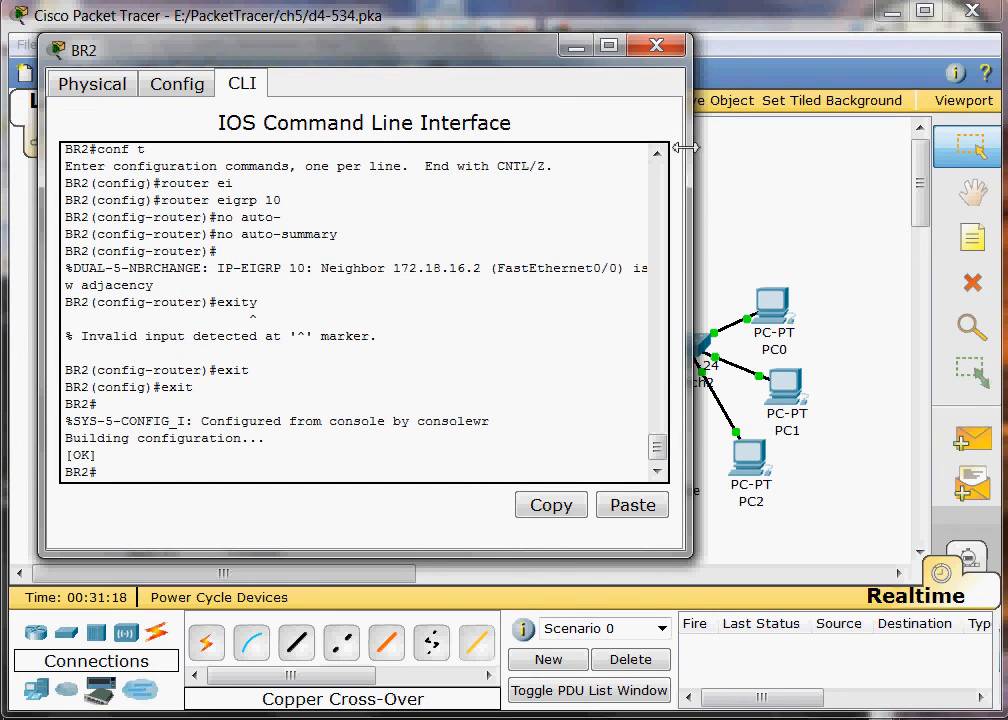
pyautogui.click(656, 45)
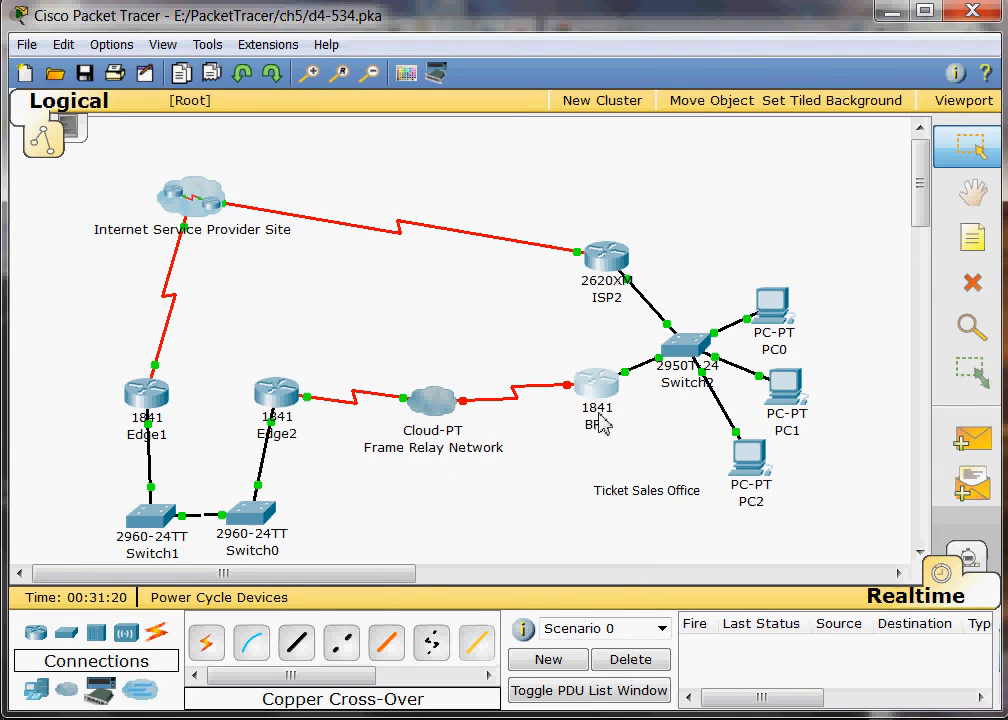
# Open ISP2's command line and turn off automatic summarization in its EIGRP 10 process with no auto-summary.
pyautogui.click(615, 280)
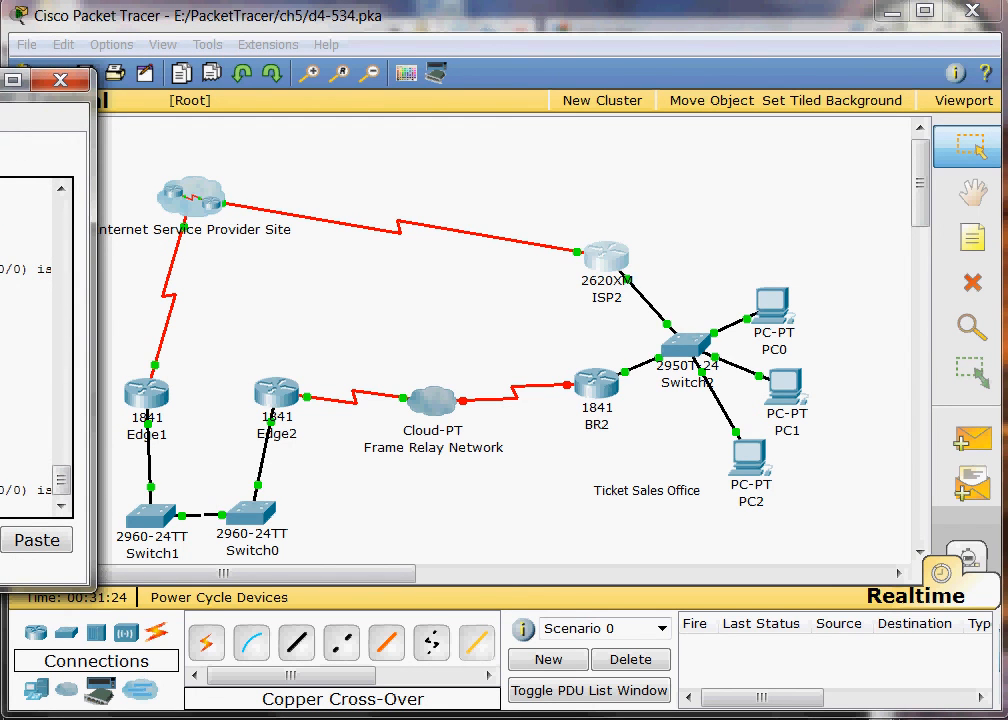
pyautogui.moveTo(623, 142); pyautogui.dragTo(457, 112)
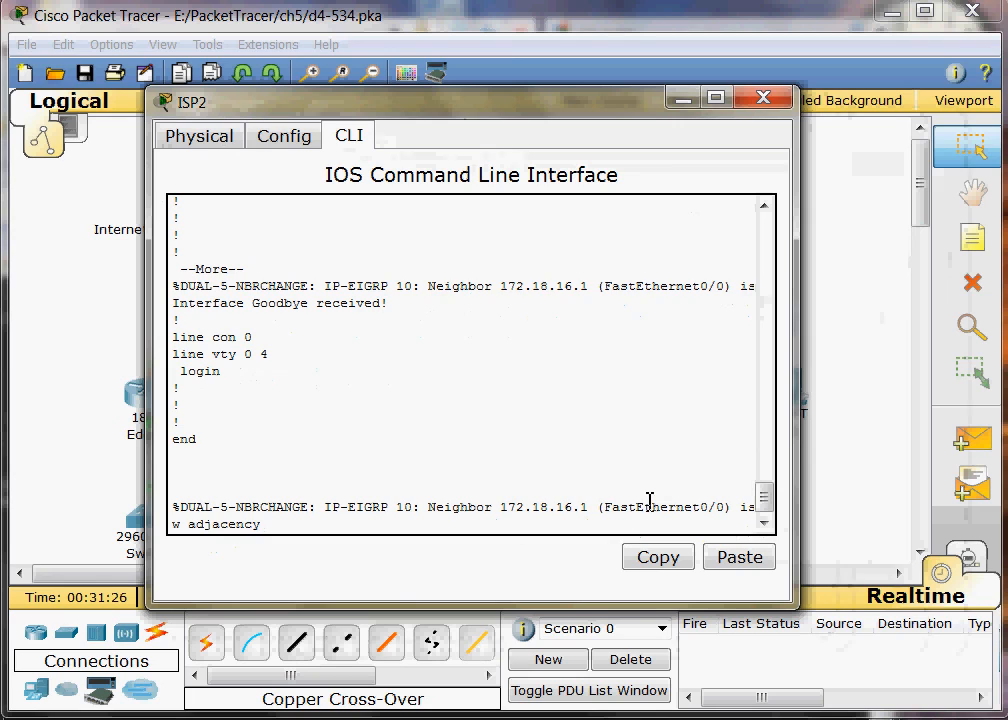
pyautogui.press('Return')
pyautogui.write('conf t')
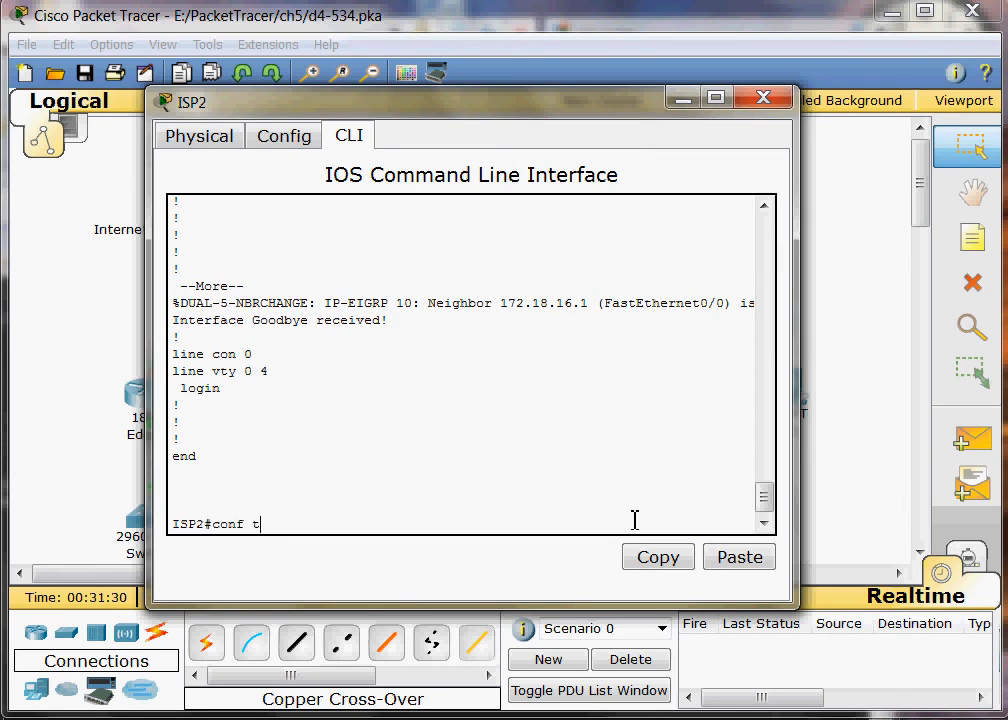
pyautogui.press('Return')
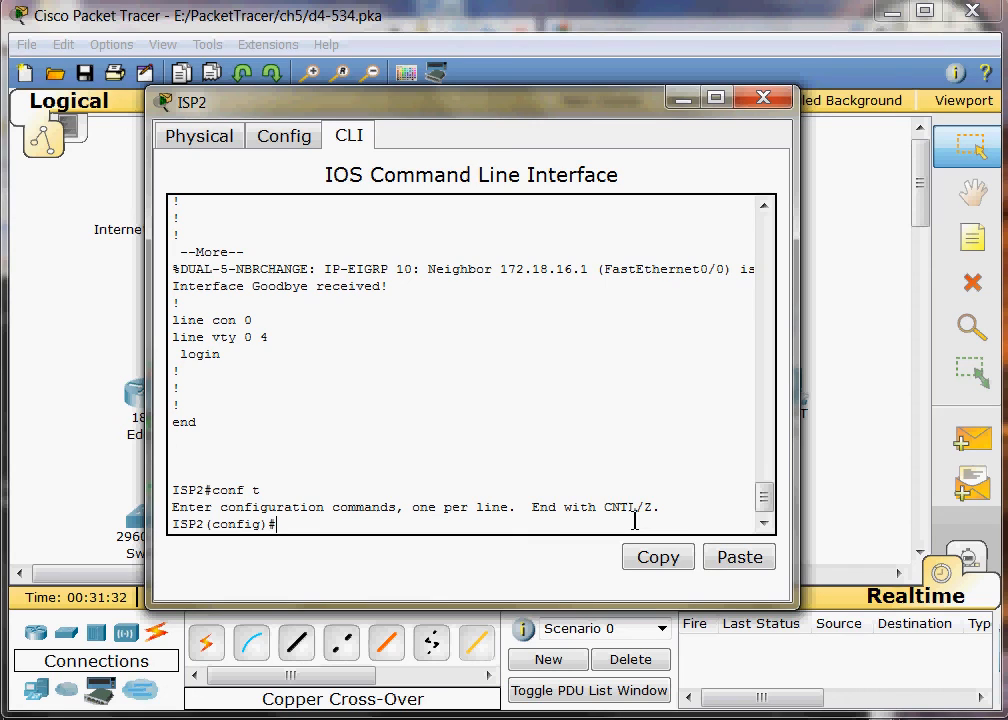
pyautogui.write('router ei')
pyautogui.press('Tab')
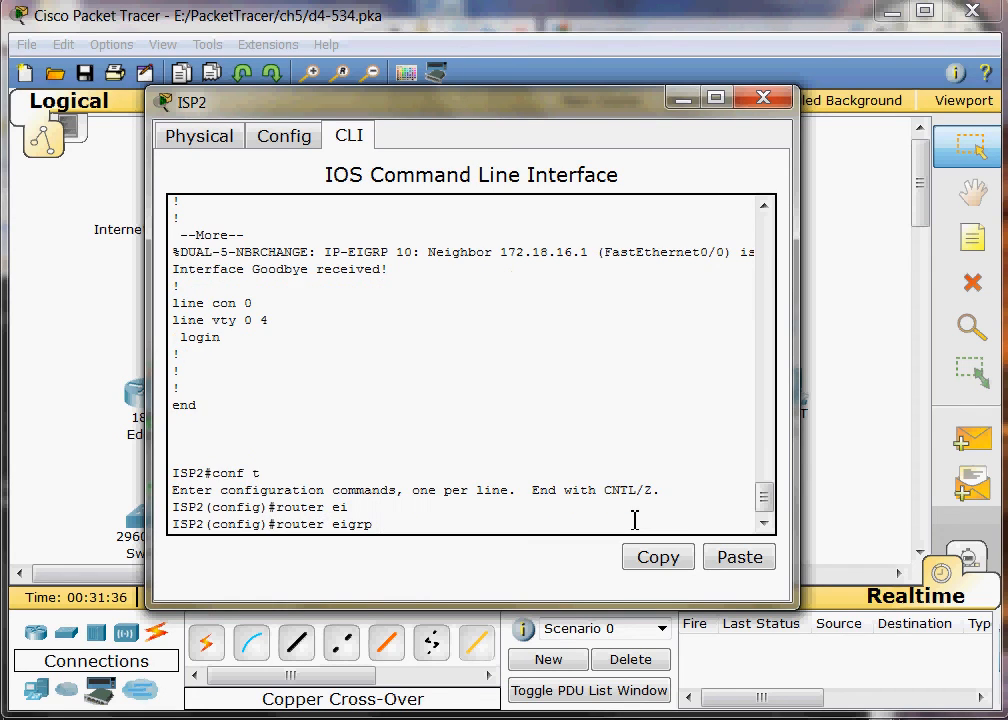
pyautogui.write('10')
pyautogui.press('Return')
pyautogui.write('no auto')
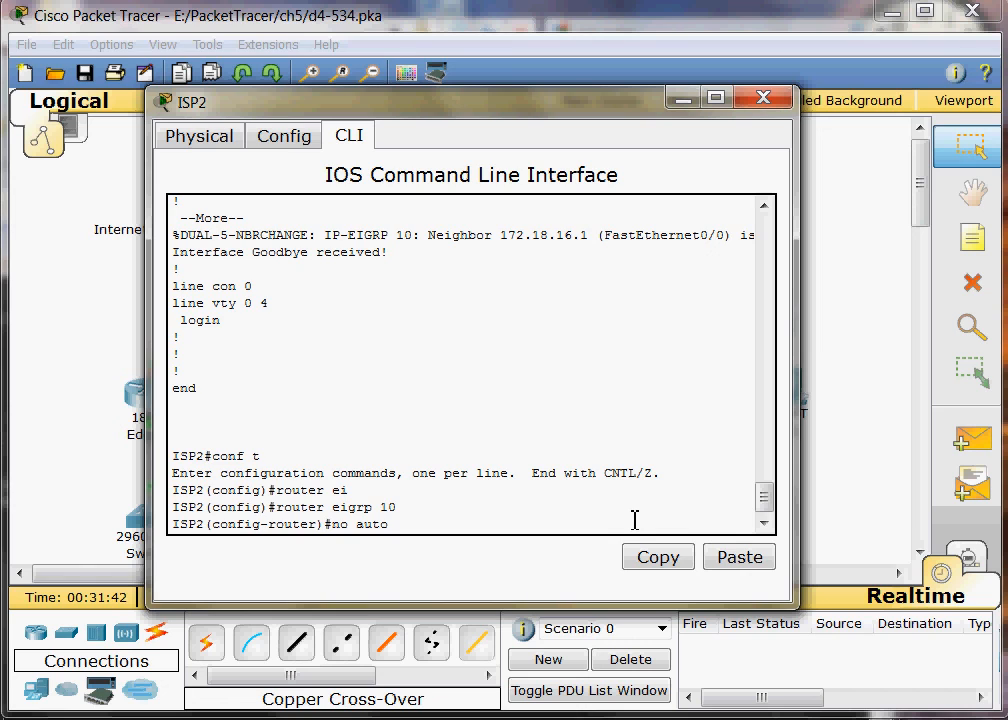
pyautogui.write('-s')
pyautogui.press('Tab')
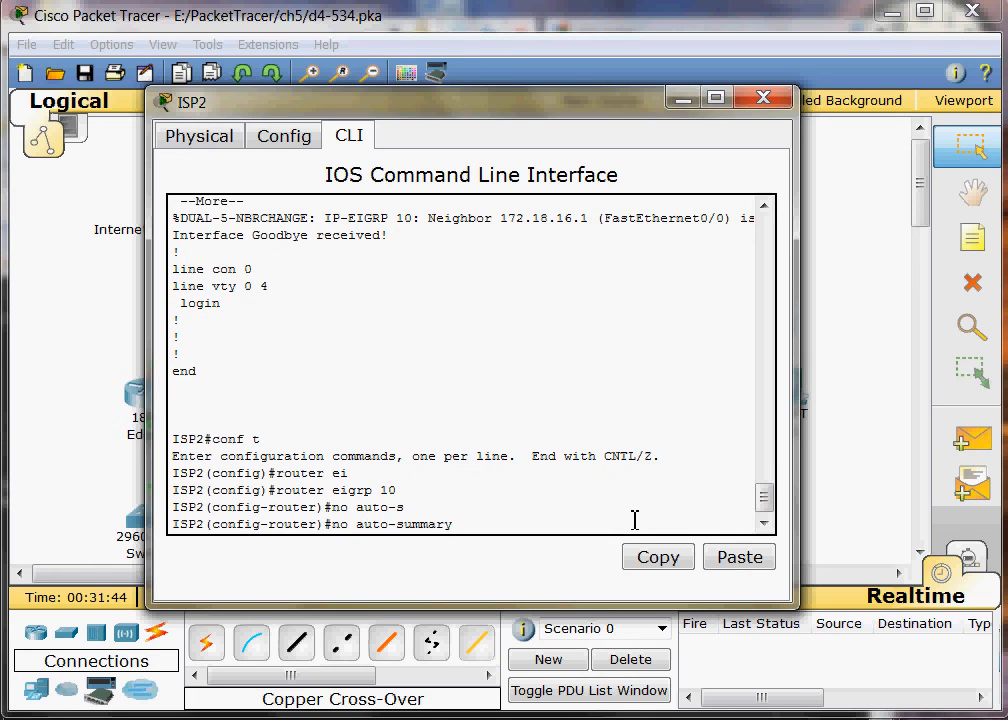
pyautogui.press('Return')
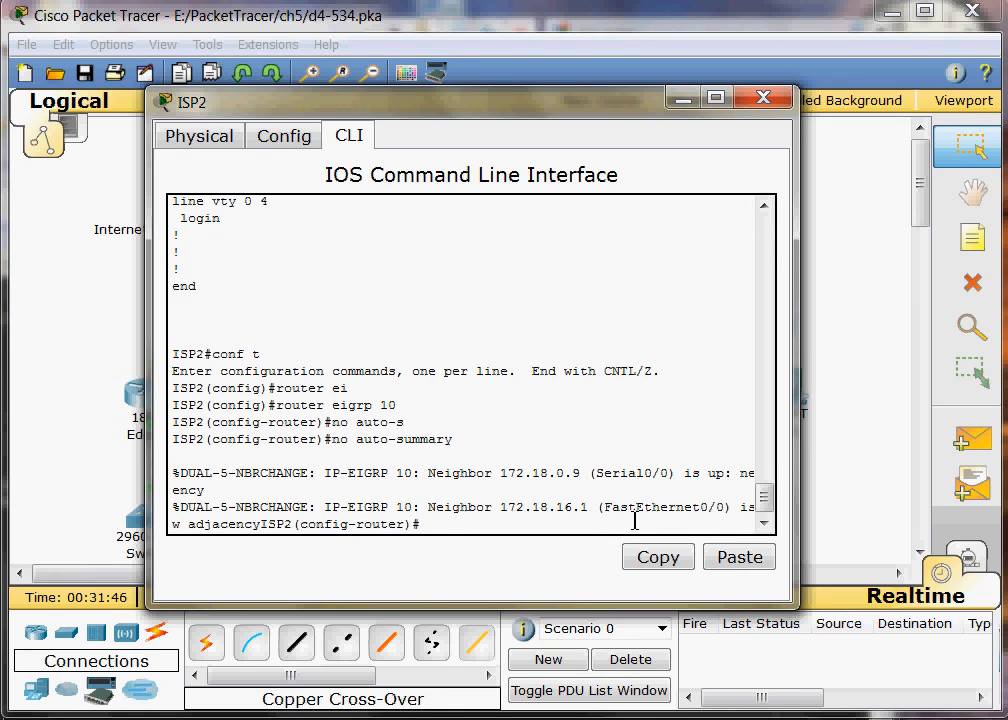
# Exit ISP2's configuration modes, save the configuration with wr, and close the ISP2 window.
pyautogui.write('exit')
pyautogui.press('Return')
pyautogui.write('exit')
pyautogui.press('Return')
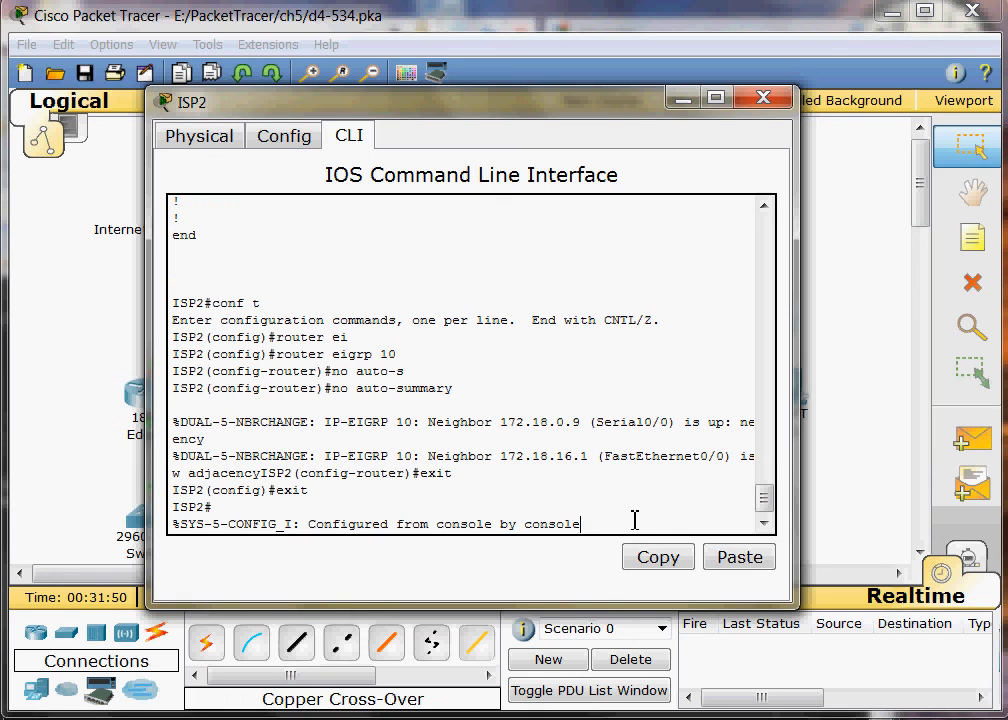
pyautogui.press('Return')
pyautogui.write('wr')
pyautogui.press('Return')
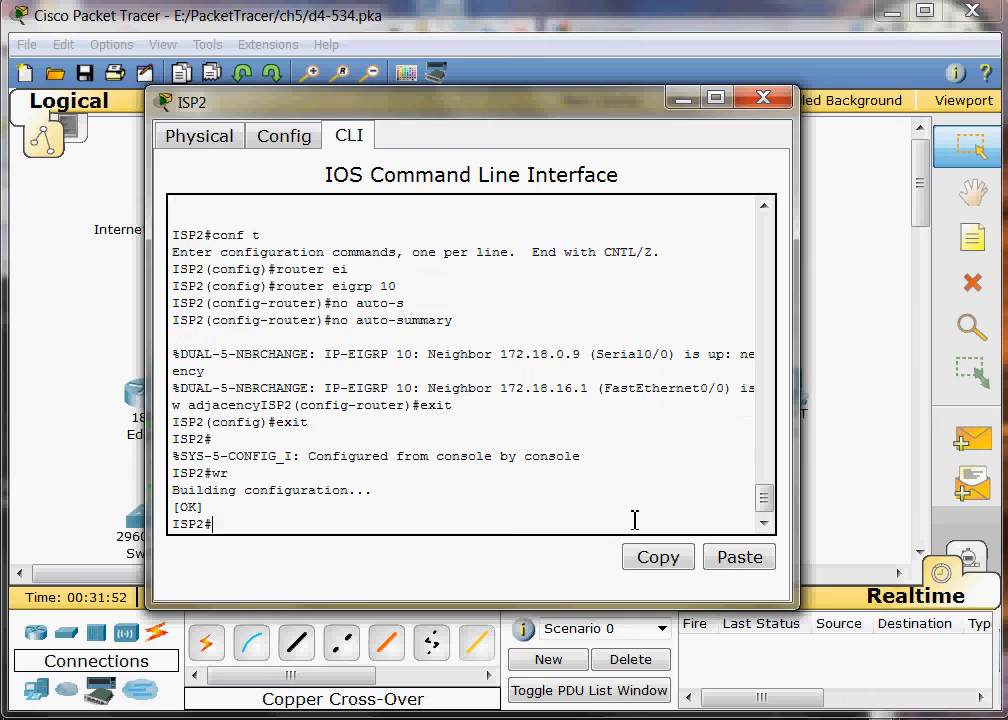
pyautogui.click(763, 97)
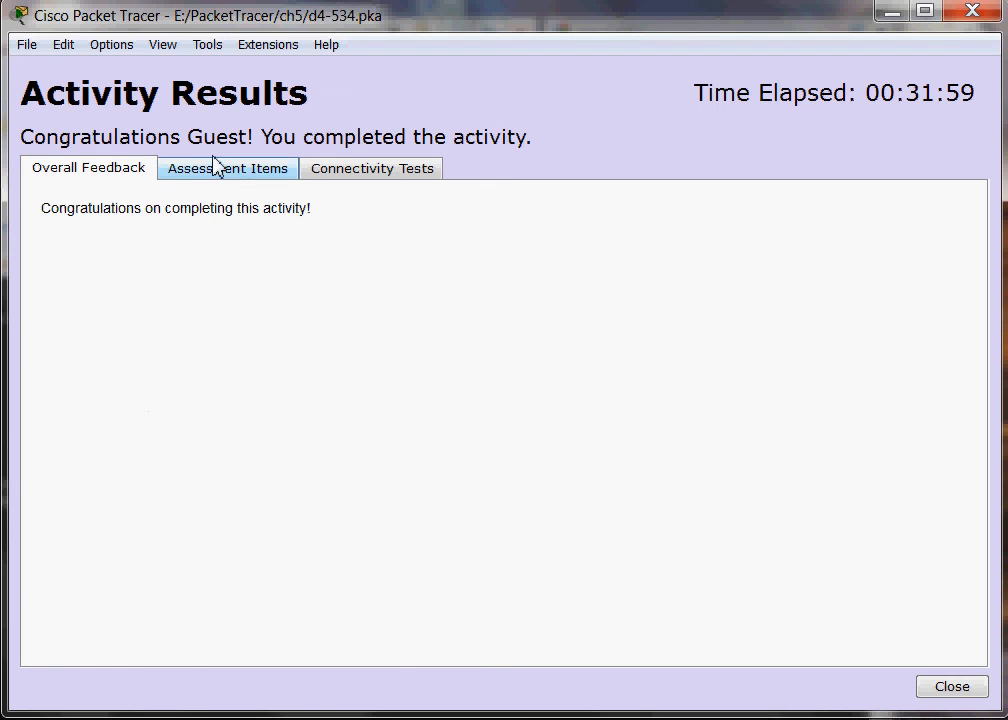
# Check the BR2 and ISP2 assessment items in the activity results again and close the results.
pyautogui.click(214, 166)
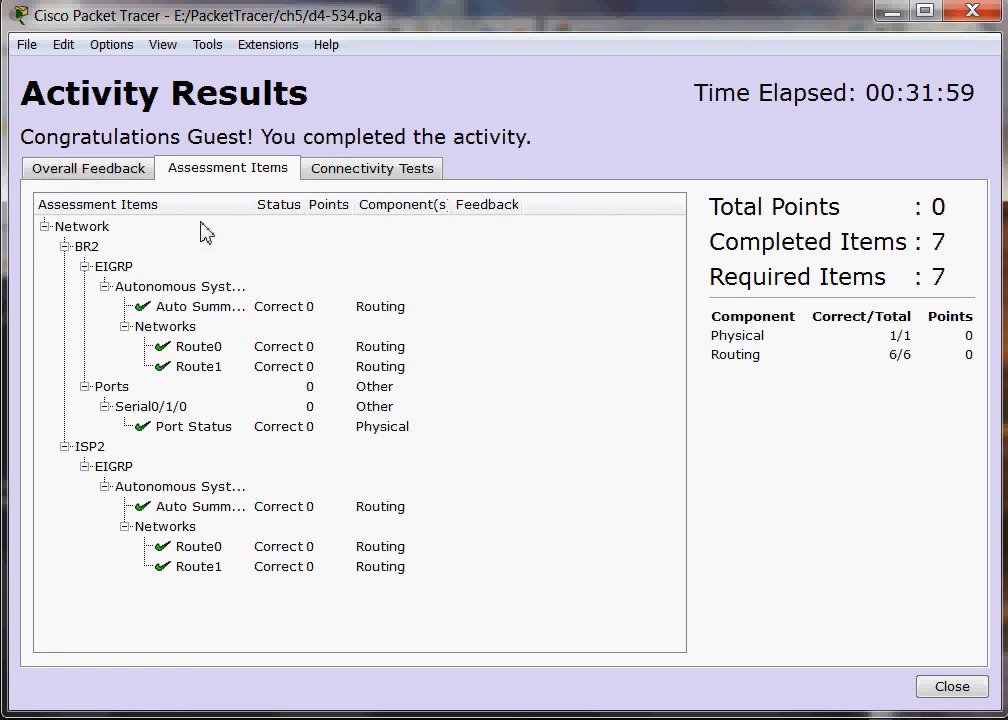
pyautogui.click(950, 688)
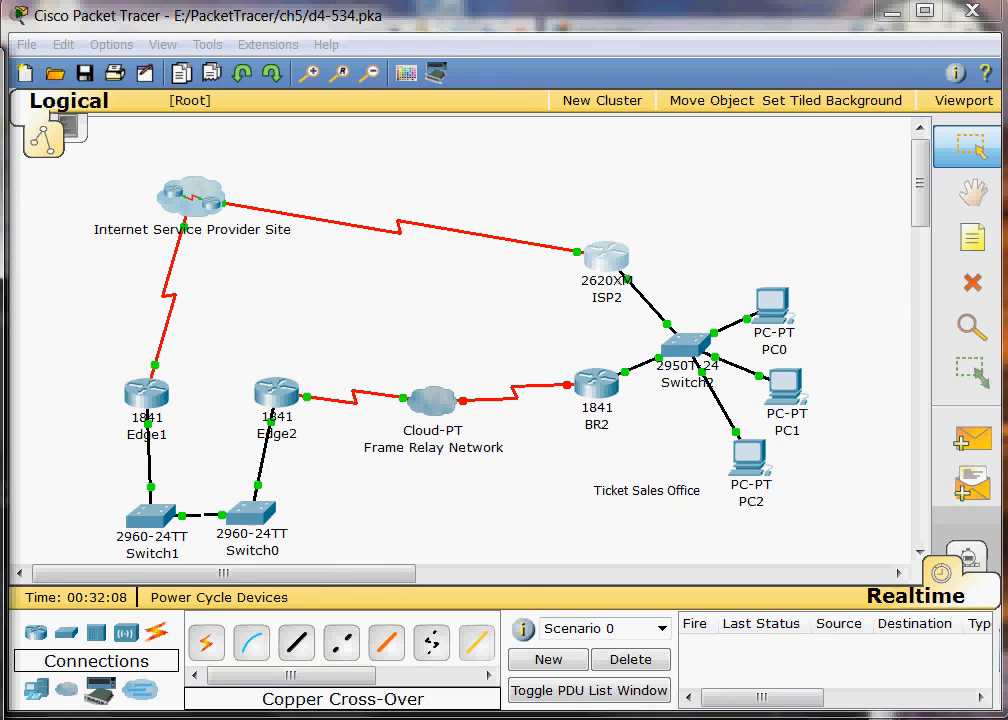